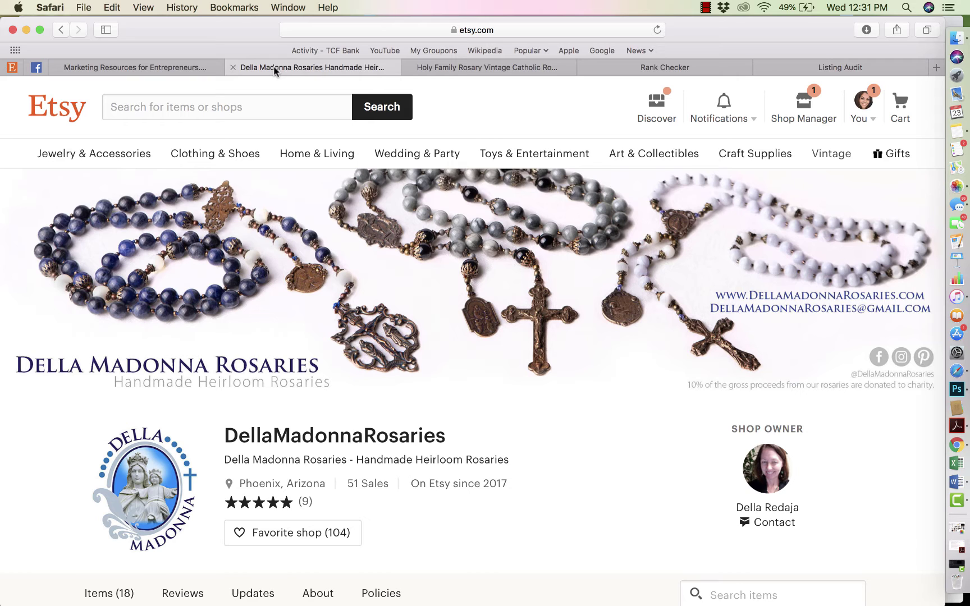
Step: Browse the items in the DellaMadonnaRosaries shop and open the $95.00 Holy Family Rosary listing
{"action": "scroll", "coordinate": [331, 231], "scroll_direction": "down", "scroll_amount": 10}
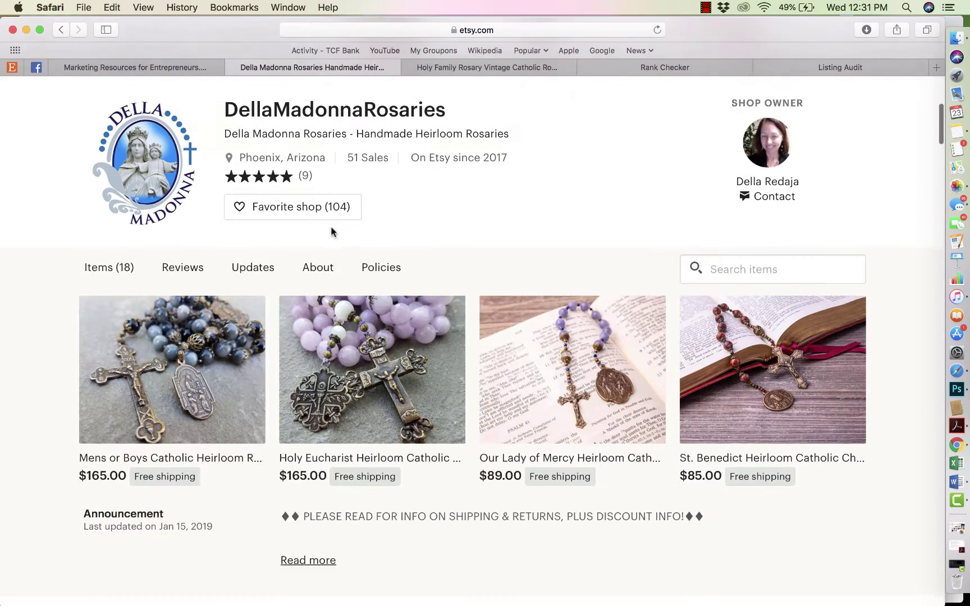
{"action": "scroll", "coordinate": [332, 231], "scroll_direction": "down", "scroll_amount": 18}
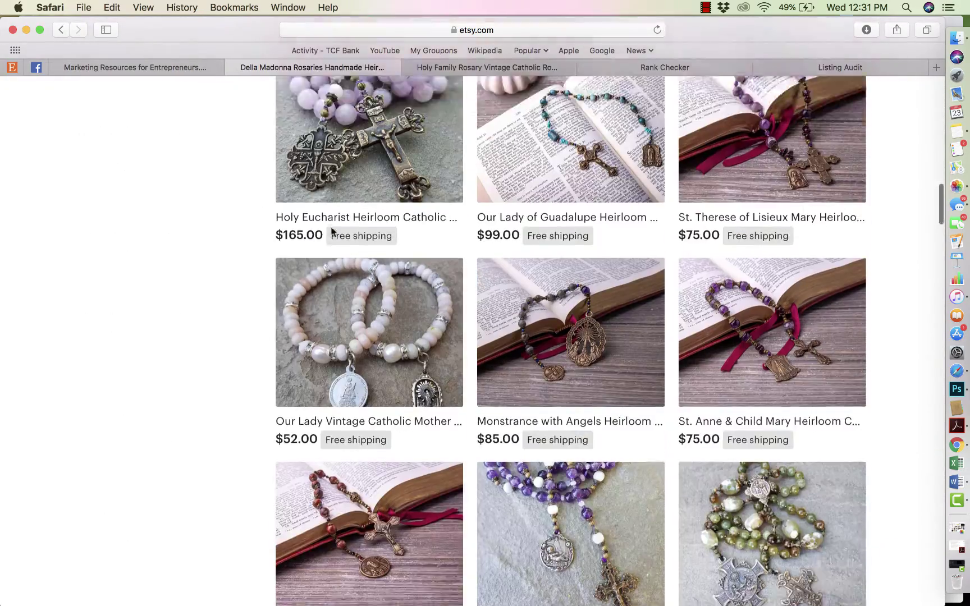
{"action": "scroll", "coordinate": [331, 231], "scroll_direction": "down", "scroll_amount": 1}
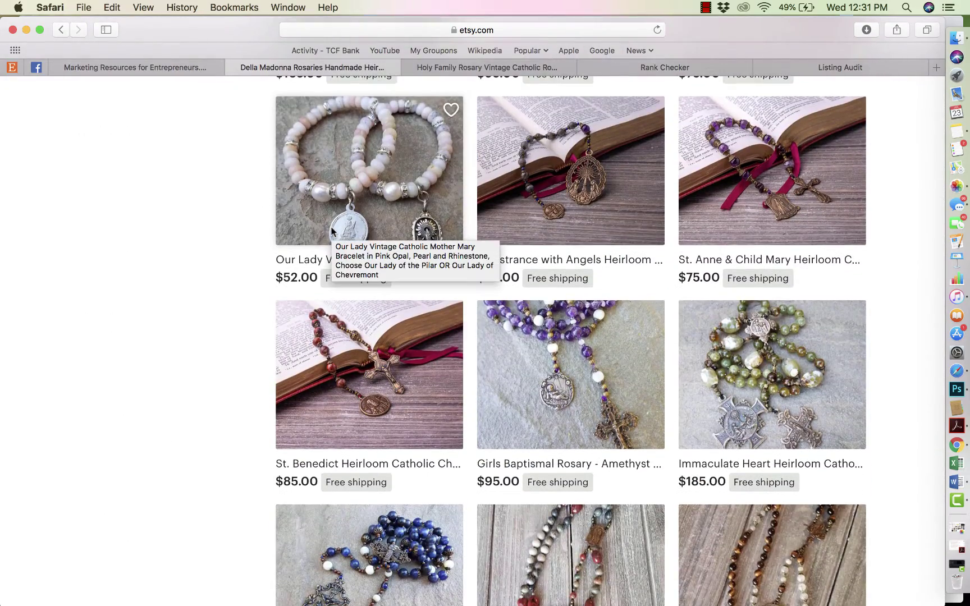
{"action": "scroll", "coordinate": [331, 231], "scroll_direction": "down", "scroll_amount": 6}
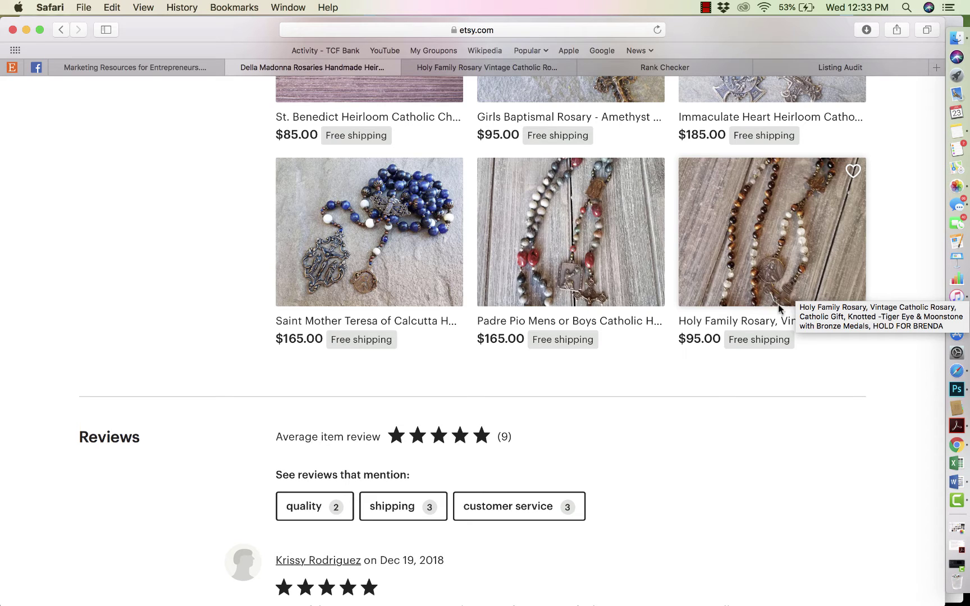
{"action": "left_click", "coordinate": [790, 239]}
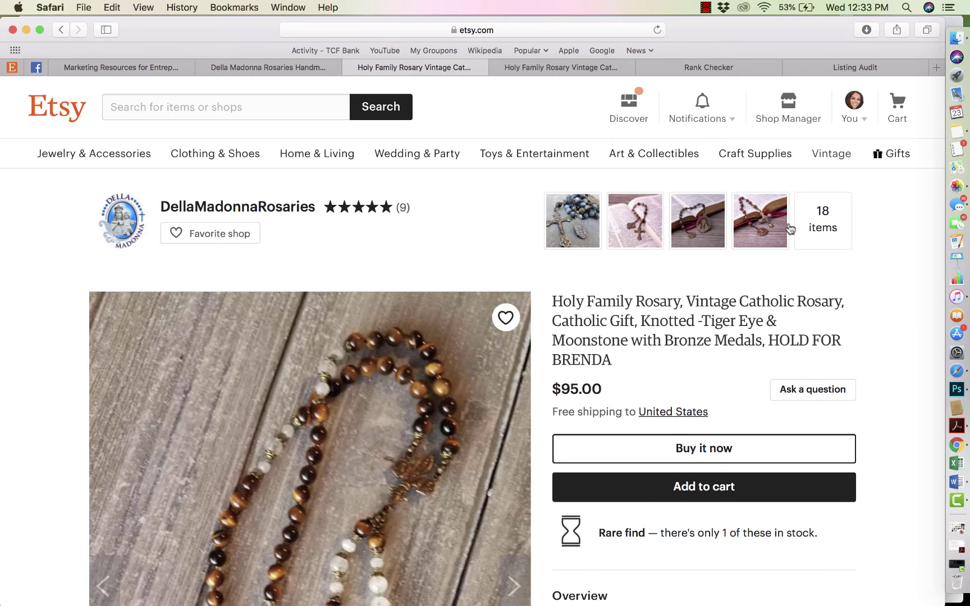
Step: Examine the Holy Family Rosary listing's details and compare its main photo with the second one
{"action": "scroll", "coordinate": [471, 344], "scroll_direction": "down", "scroll_amount": 4}
{"action": "scroll", "coordinate": [468, 351], "scroll_direction": "up", "scroll_amount": 2}
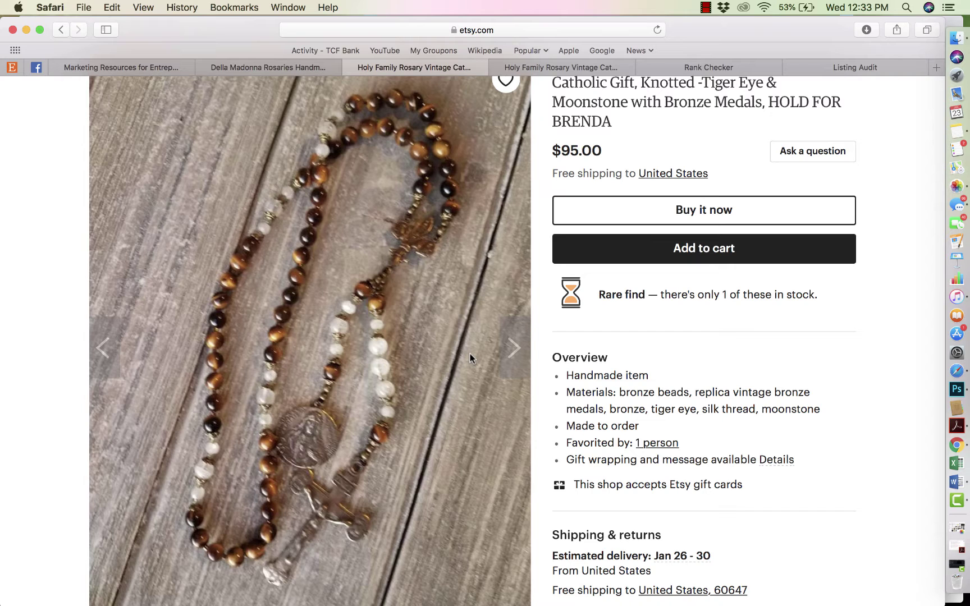
{"action": "scroll", "coordinate": [483, 401], "scroll_direction": "down", "scroll_amount": 3}
{"action": "scroll", "coordinate": [482, 402], "scroll_direction": "up", "scroll_amount": 4}
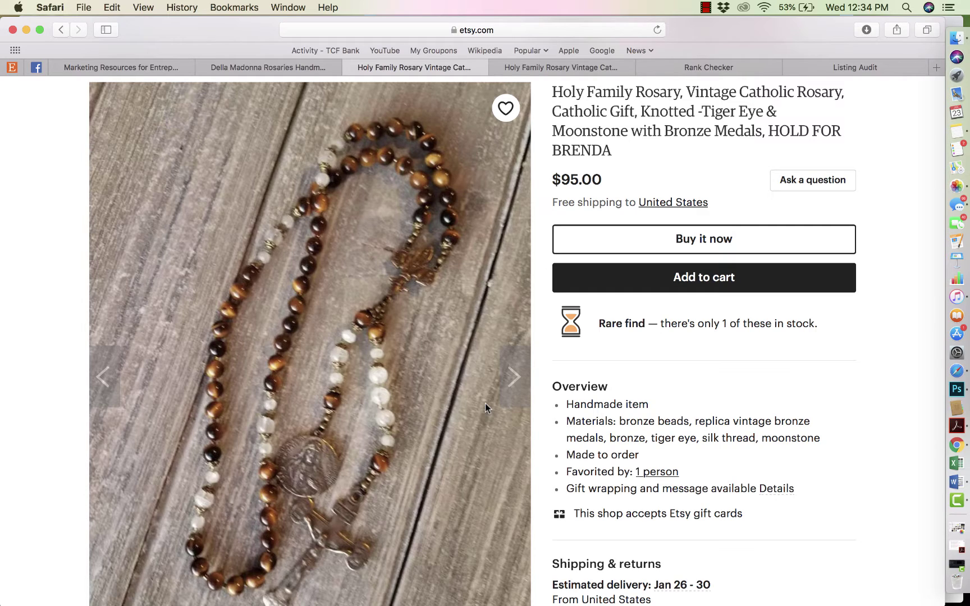
{"action": "scroll", "coordinate": [508, 390], "scroll_direction": "down", "scroll_amount": 3}
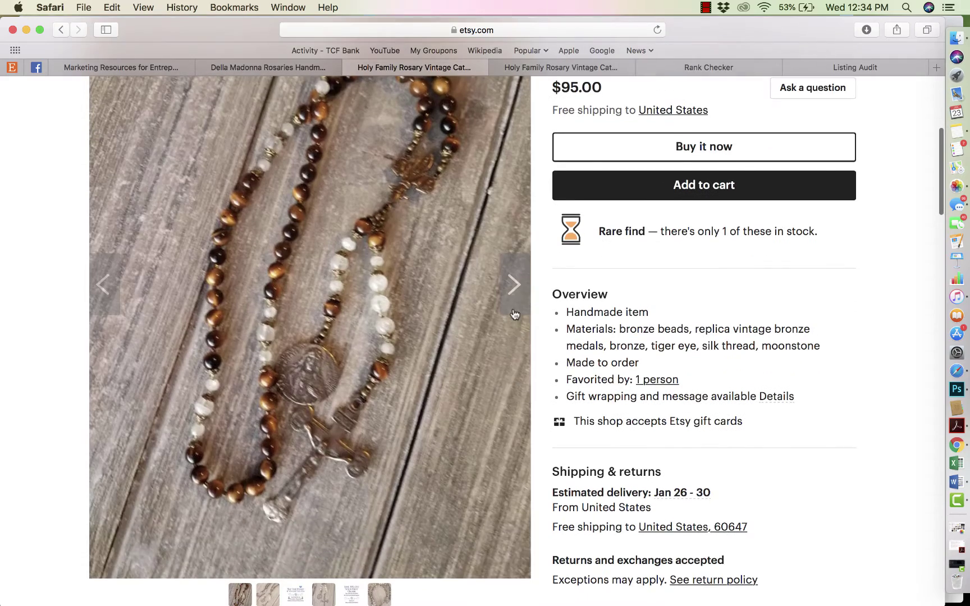
{"action": "left_click", "coordinate": [512, 284]}
{"action": "scroll", "coordinate": [514, 292], "scroll_direction": "up", "scroll_amount": 3}
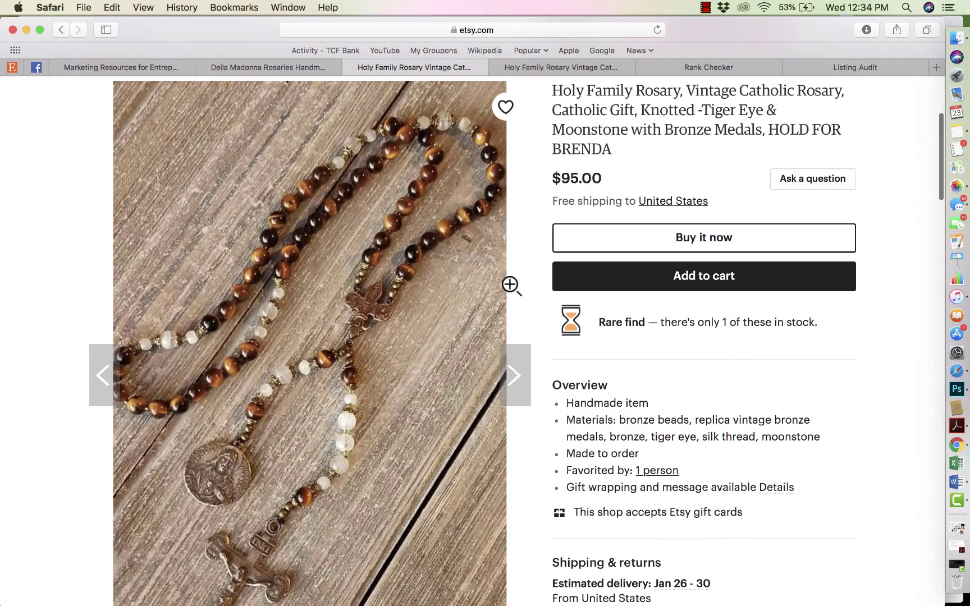
{"action": "left_click", "coordinate": [121, 374]}
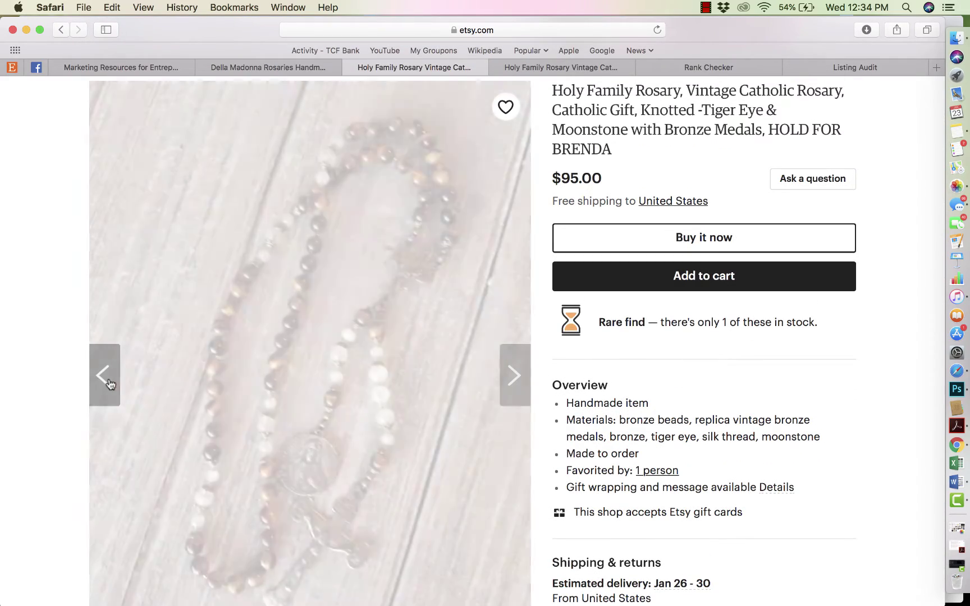
{"action": "scroll", "coordinate": [218, 441], "scroll_direction": "down", "scroll_amount": 3}
{"action": "scroll", "coordinate": [406, 390], "scroll_direction": "up", "scroll_amount": 3}
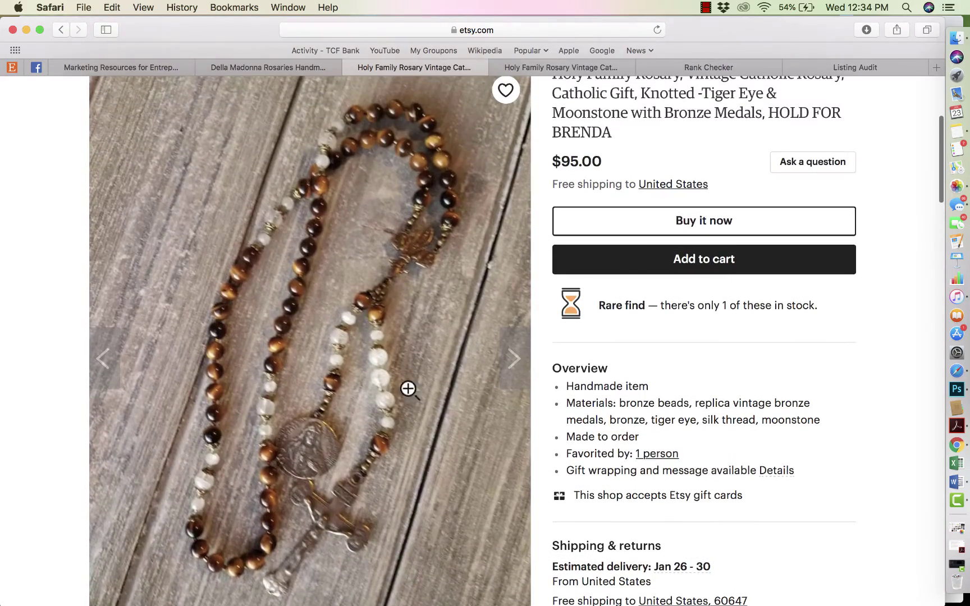
Step: Go through the listing's remaining photos, including the heart and newsletter coupon graphics, to the last picture and return to the title
{"action": "left_click", "coordinate": [514, 365]}
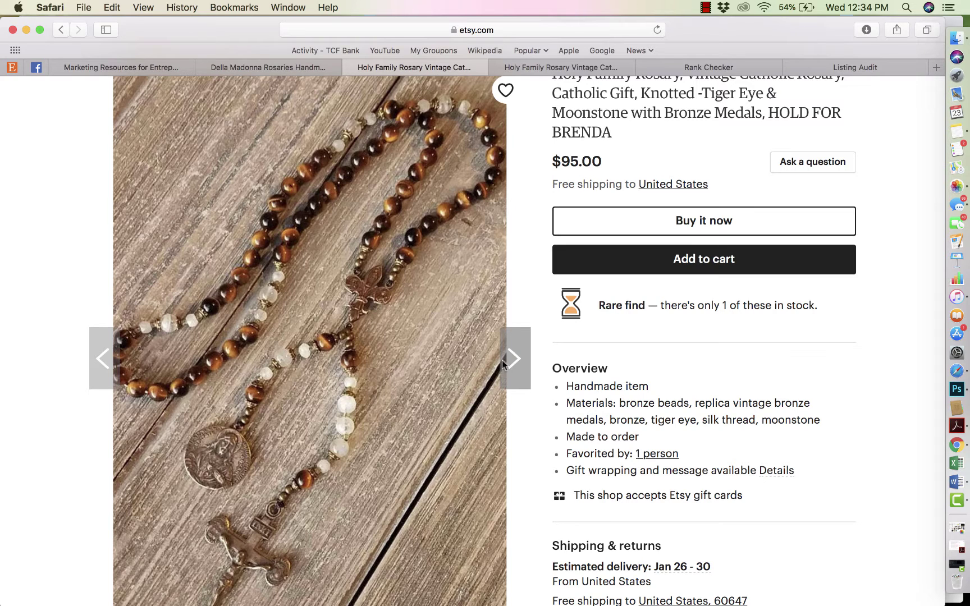
{"action": "left_click", "coordinate": [515, 365]}
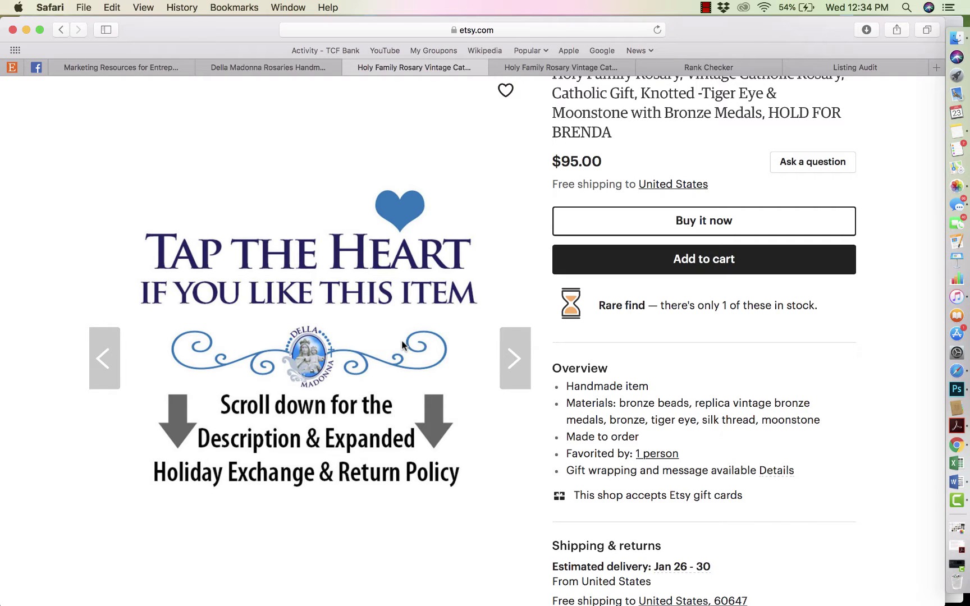
{"action": "left_click", "coordinate": [513, 354]}
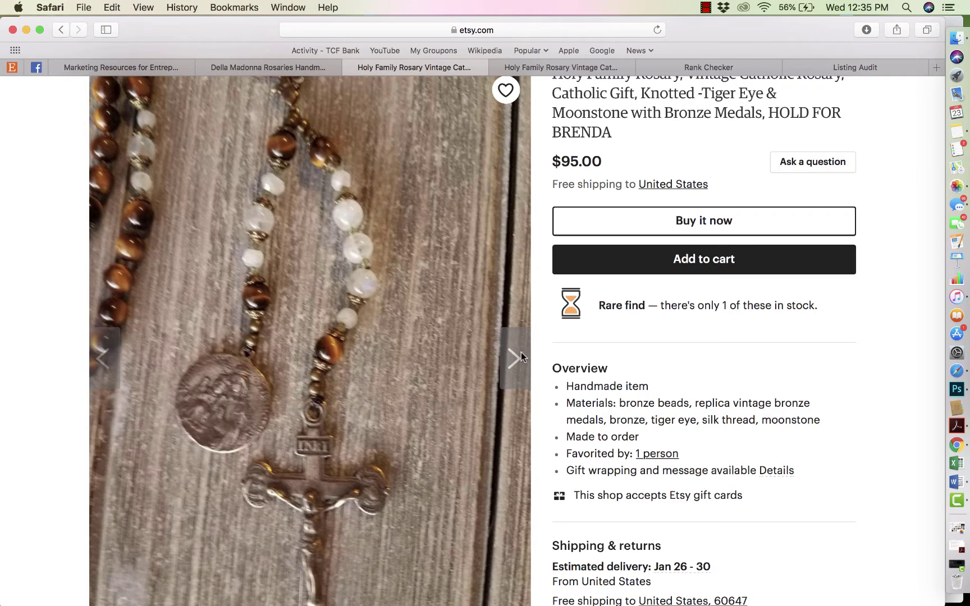
{"action": "left_click", "coordinate": [512, 354]}
{"action": "left_click", "coordinate": [112, 363]}
{"action": "scroll", "coordinate": [269, 418], "scroll_direction": "down", "scroll_amount": 3}
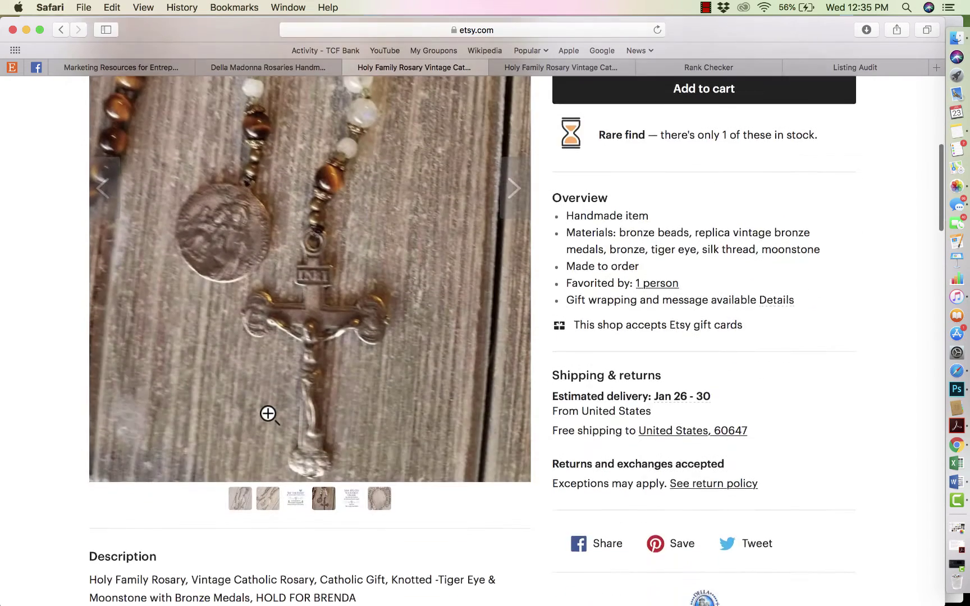
{"action": "scroll", "coordinate": [267, 413], "scroll_direction": "up", "scroll_amount": 2}
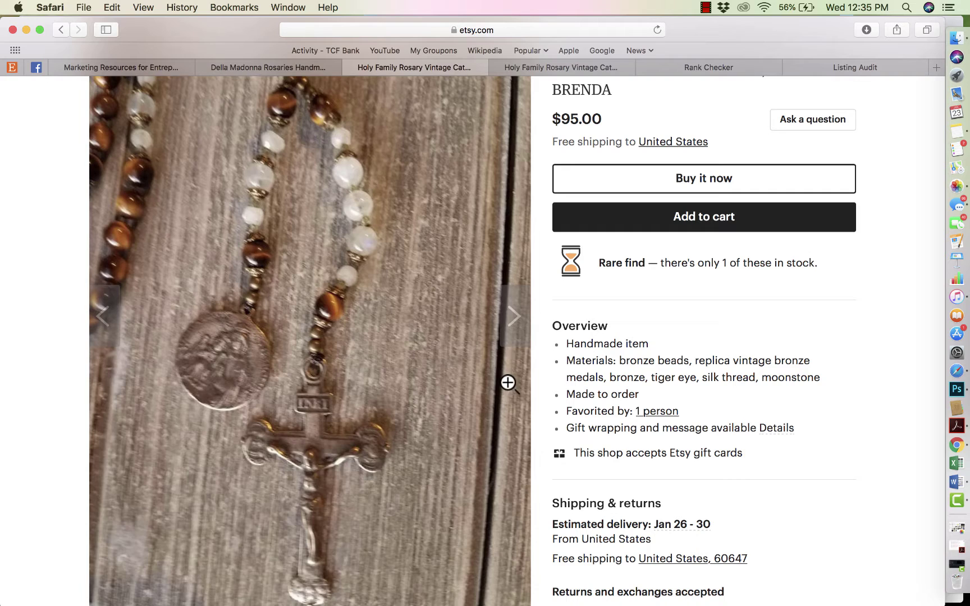
{"action": "left_click", "coordinate": [515, 325]}
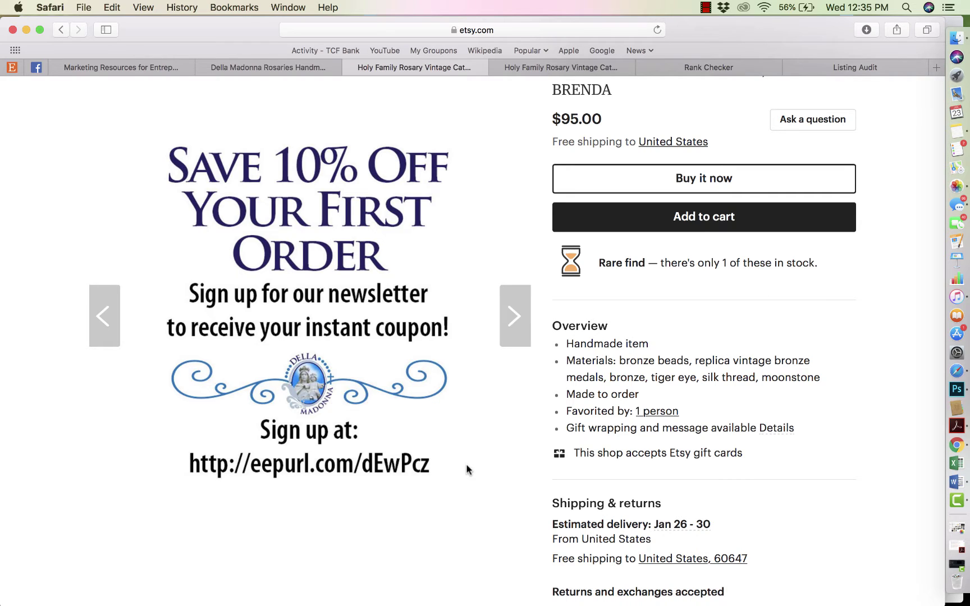
{"action": "left_click", "coordinate": [513, 317]}
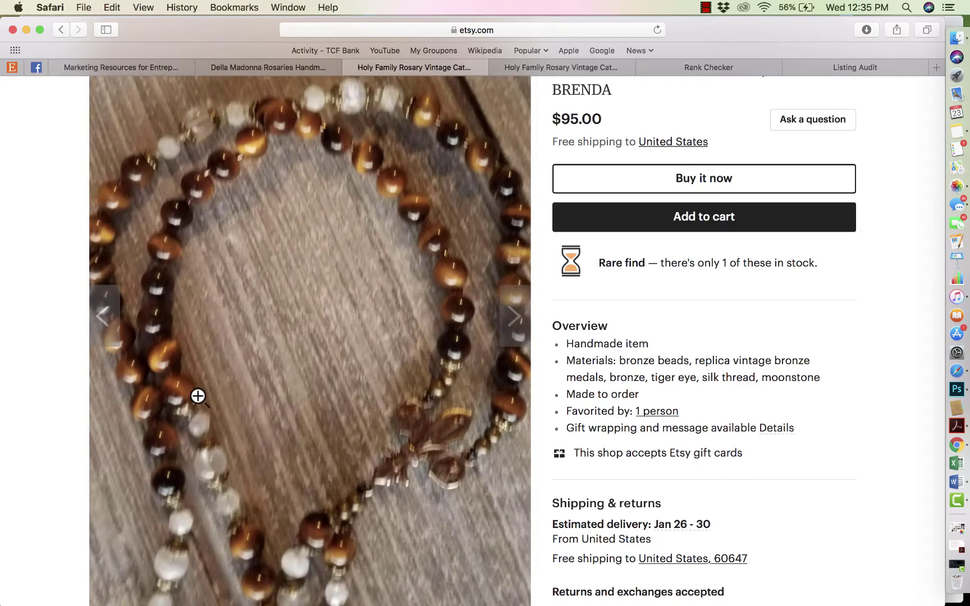
{"action": "scroll", "coordinate": [198, 397], "scroll_direction": "down", "scroll_amount": 5}
{"action": "scroll", "coordinate": [197, 396], "scroll_direction": "up", "scroll_amount": 5}
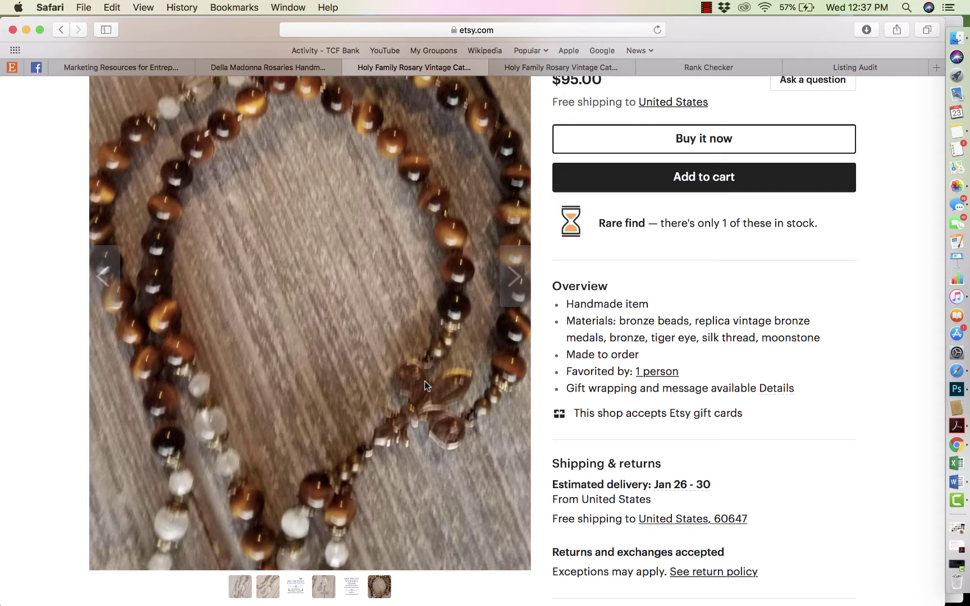
{"action": "scroll", "coordinate": [431, 348], "scroll_direction": "up", "scroll_amount": 5}
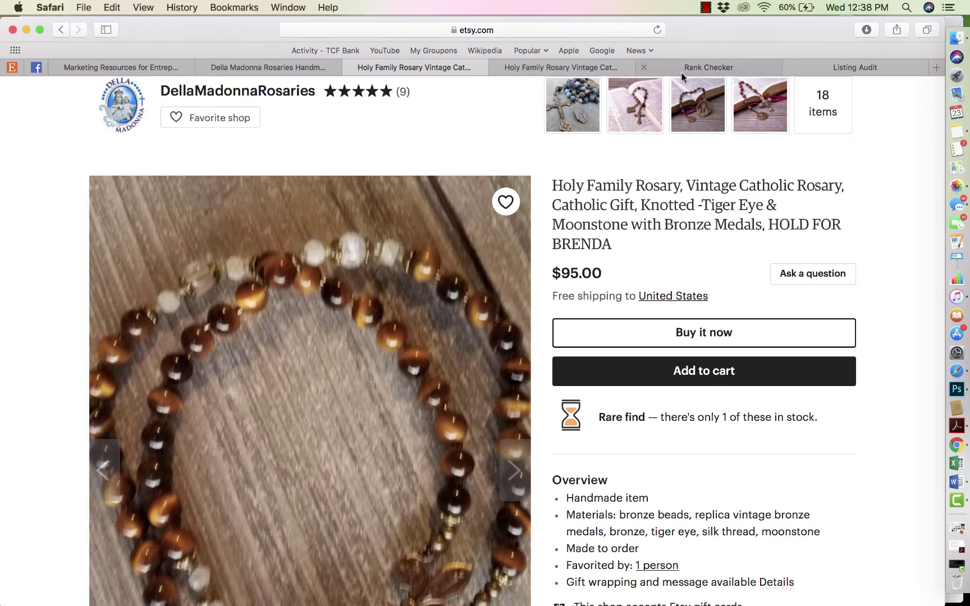
Step: Switch to the eRank Listing Audit page, examine the listing's tag table and highlight the tag "catholic groom"
{"action": "left_click", "coordinate": [834, 72]}
{"action": "scroll", "coordinate": [736, 235], "scroll_direction": "up", "scroll_amount": 2}
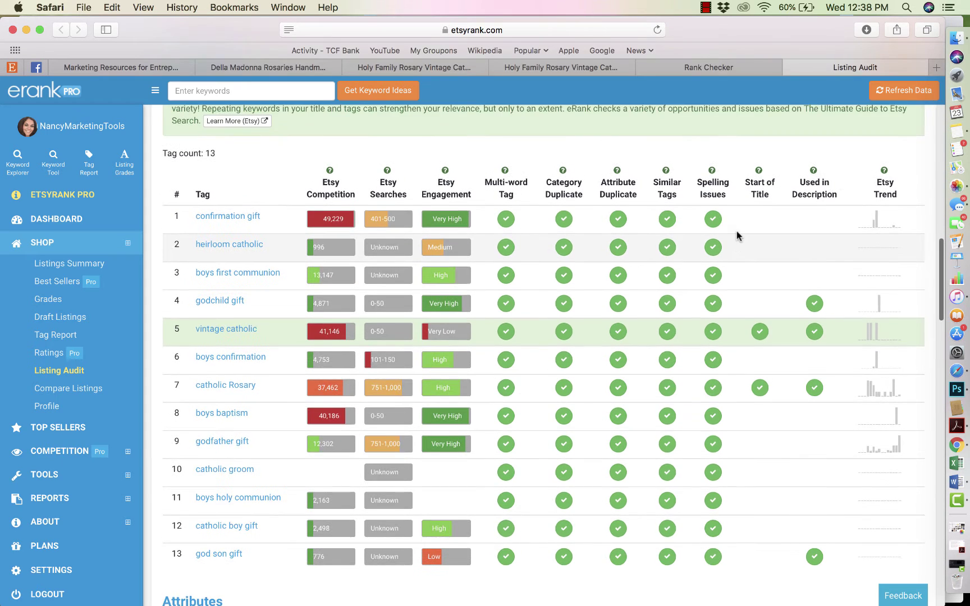
{"action": "scroll", "coordinate": [736, 236], "scroll_direction": "down", "scroll_amount": 2}
{"action": "scroll", "coordinate": [736, 230], "scroll_direction": "up", "scroll_amount": 1}
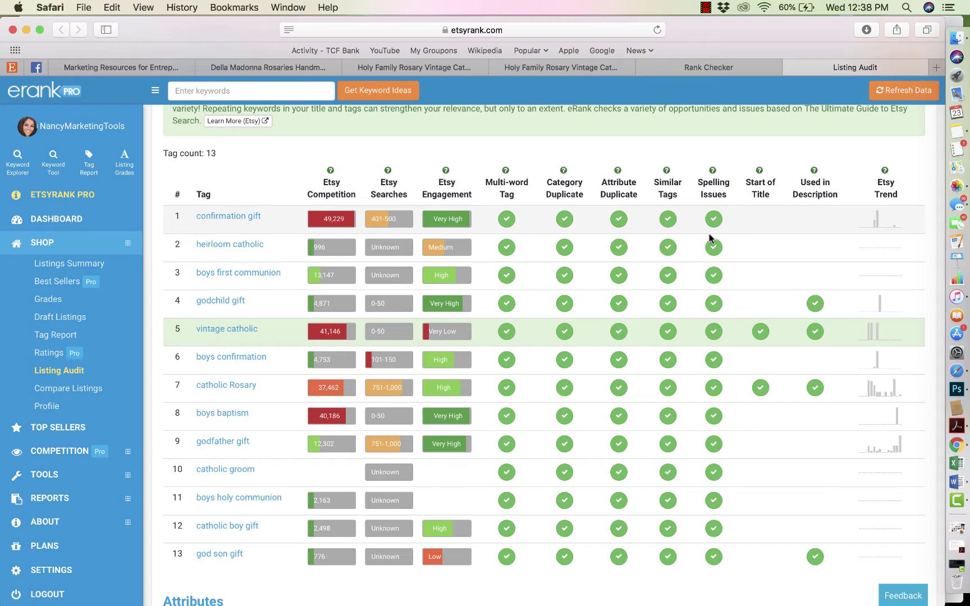
{"action": "left_click_drag", "start_coordinate": [260, 470], "coordinate": [195, 470]}
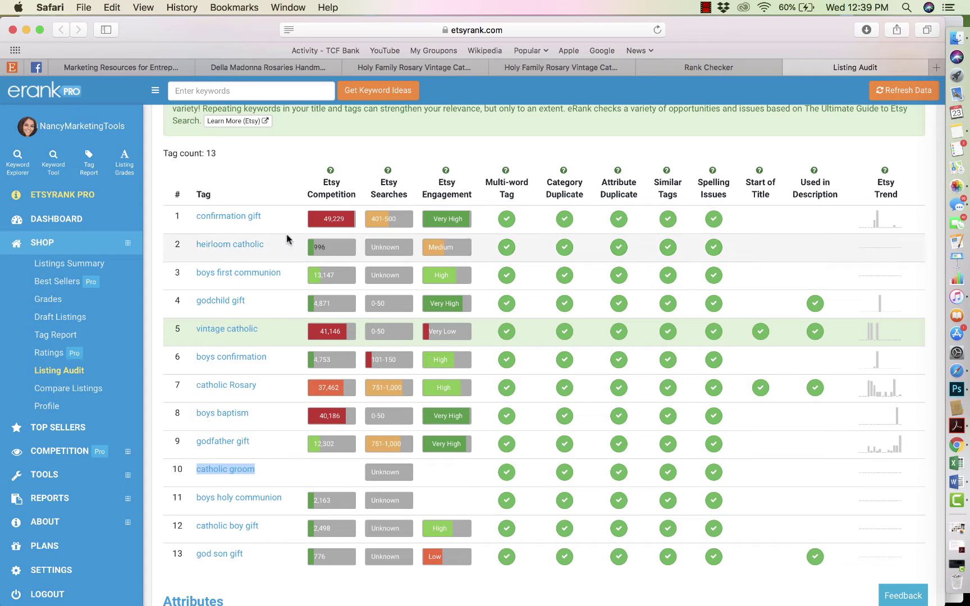
Step: Copy the tag "confirmation gift" from the first row of the tag table
{"action": "left_click", "coordinate": [270, 217]}
{"action": "left_click_drag", "start_coordinate": [270, 216], "coordinate": [193, 219]}
{"action": "key", "text": "super+c"}
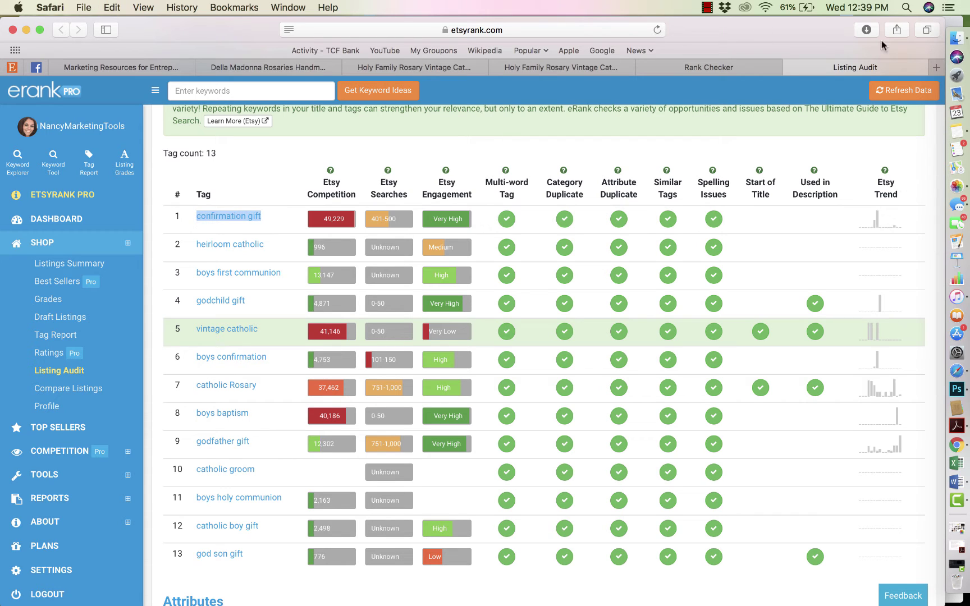
Step: Open etsy.com in a new browser tab and search it for the copied tag "confirmation gift"
{"action": "left_click", "coordinate": [935, 67]}
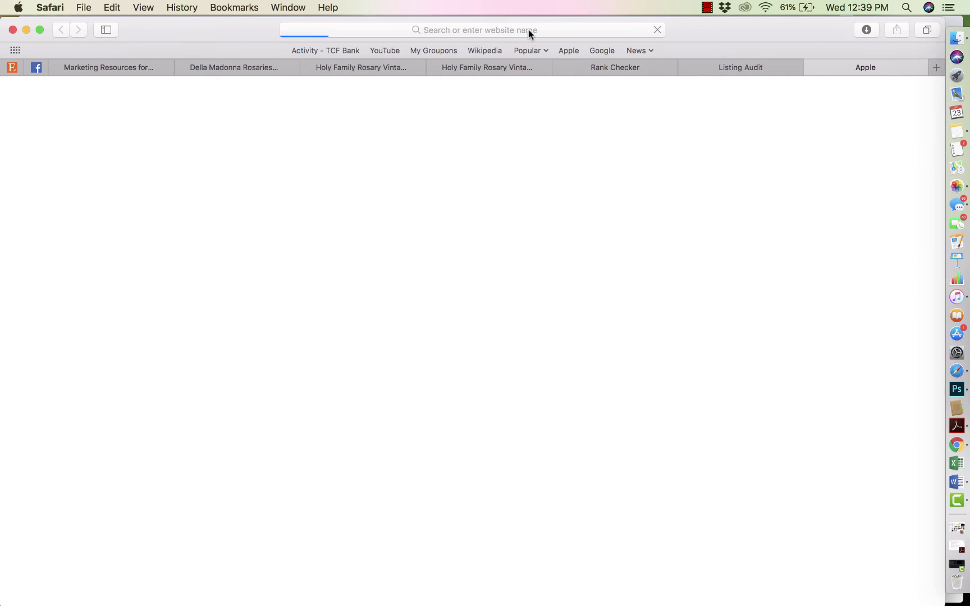
{"action": "left_click", "coordinate": [526, 30]}
{"action": "type", "text": "ets"}
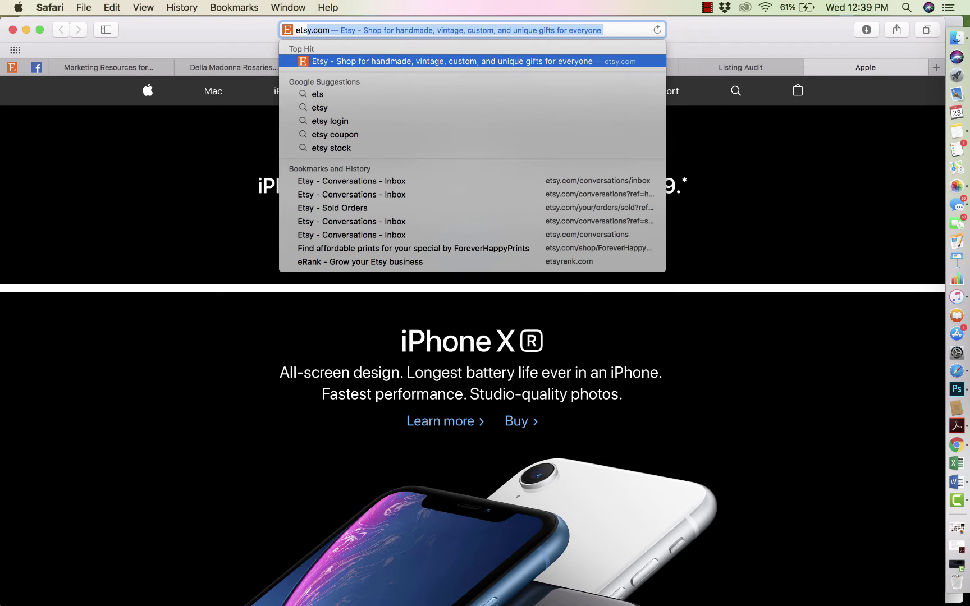
{"action": "type", "text": "y.com"}
{"action": "key", "text": "Return"}
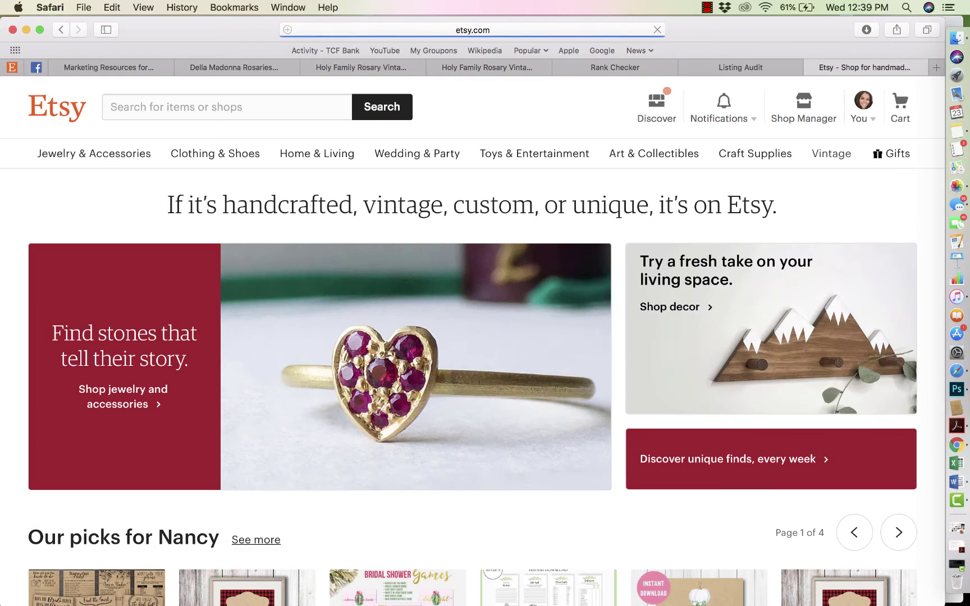
{"action": "left_click", "coordinate": [303, 108]}
{"action": "key", "text": "super+v"}
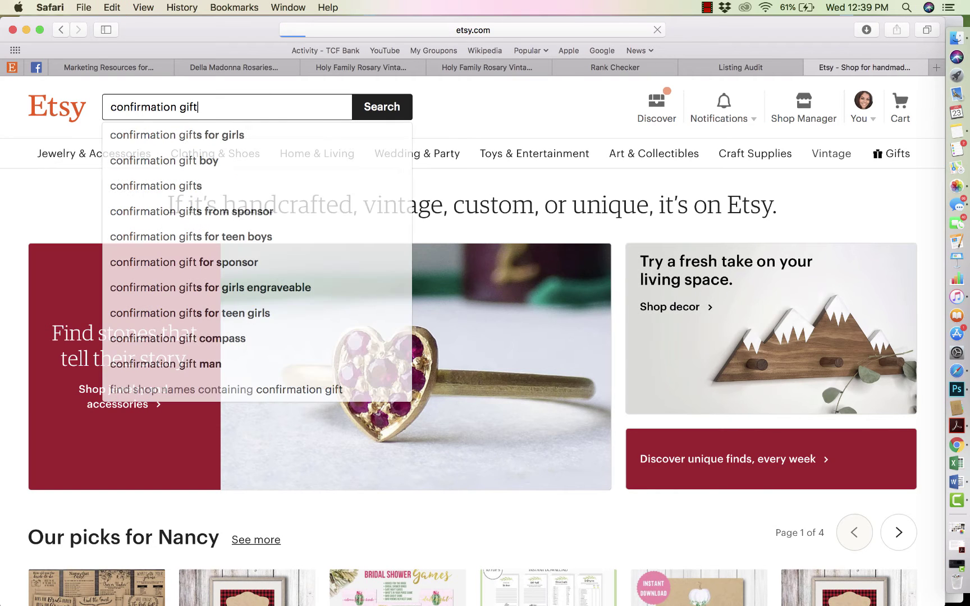
{"action": "key", "text": "Return"}
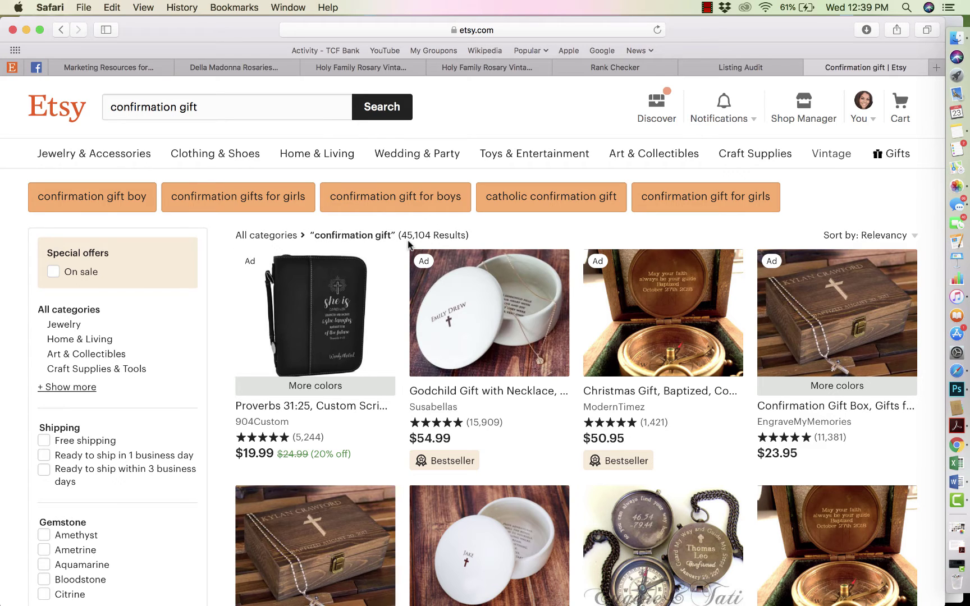
Step: Look through the first page of "confirmation gift" results to see which kinds of products appear, and return to the first listings
{"action": "scroll", "coordinate": [449, 330], "scroll_direction": "down", "scroll_amount": 20}
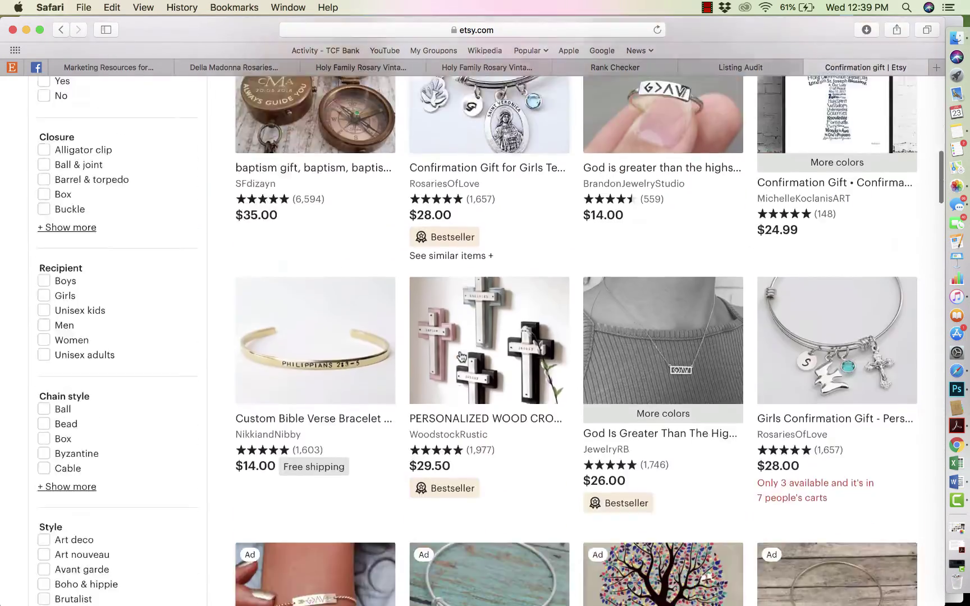
{"action": "scroll", "coordinate": [460, 356], "scroll_direction": "down", "scroll_amount": 20}
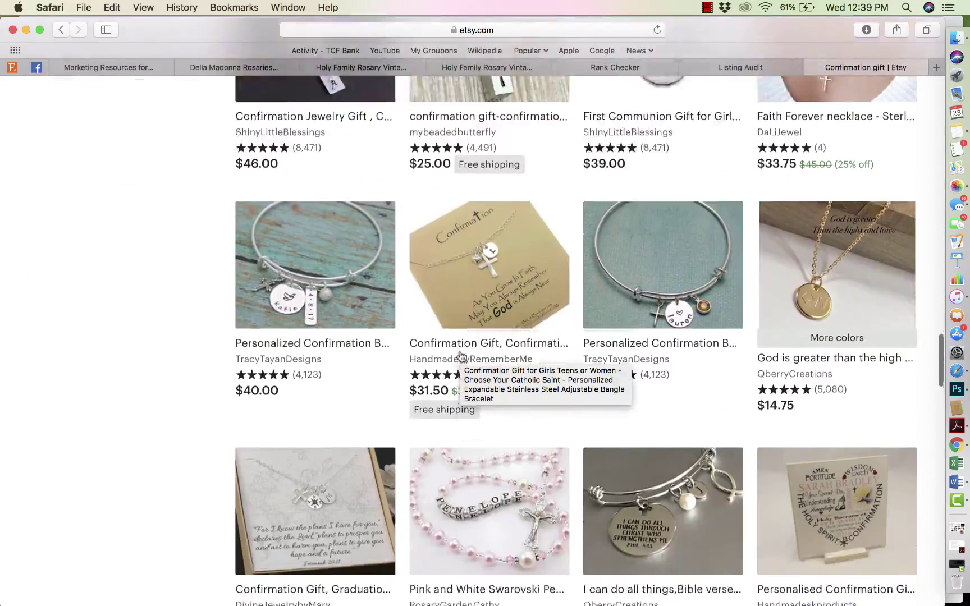
{"action": "scroll", "coordinate": [460, 356], "scroll_direction": "down", "scroll_amount": 20}
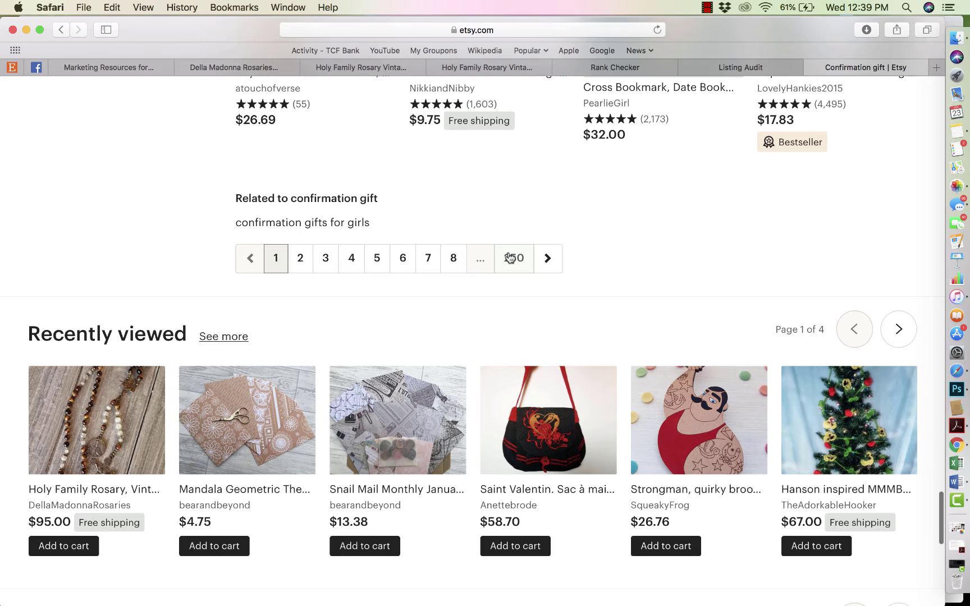
{"action": "scroll", "coordinate": [509, 257], "scroll_direction": "up", "scroll_amount": 10}
{"action": "scroll", "coordinate": [509, 257], "scroll_direction": "up", "scroll_amount": 8}
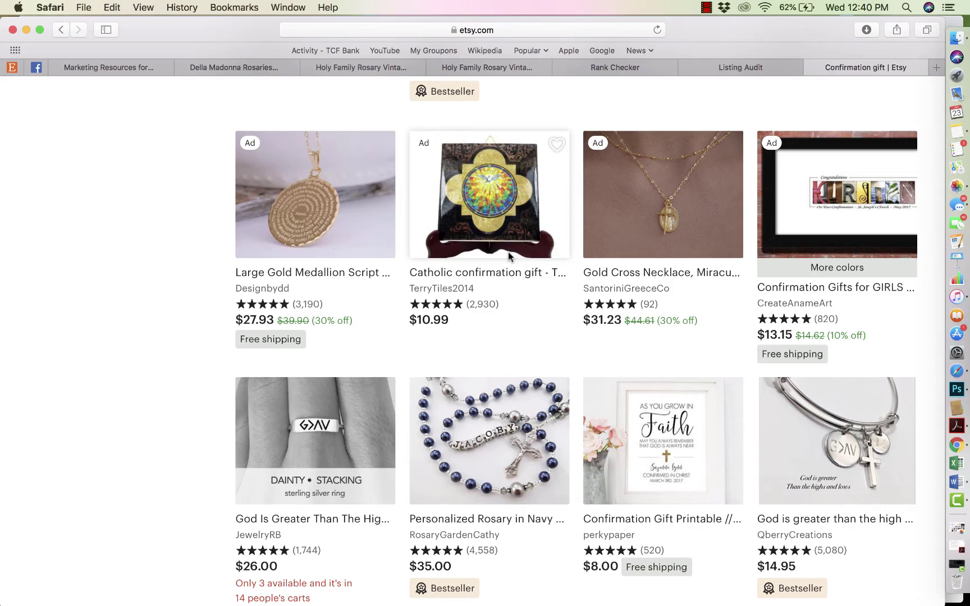
{"action": "scroll", "coordinate": [508, 255], "scroll_direction": "up", "scroll_amount": 20}
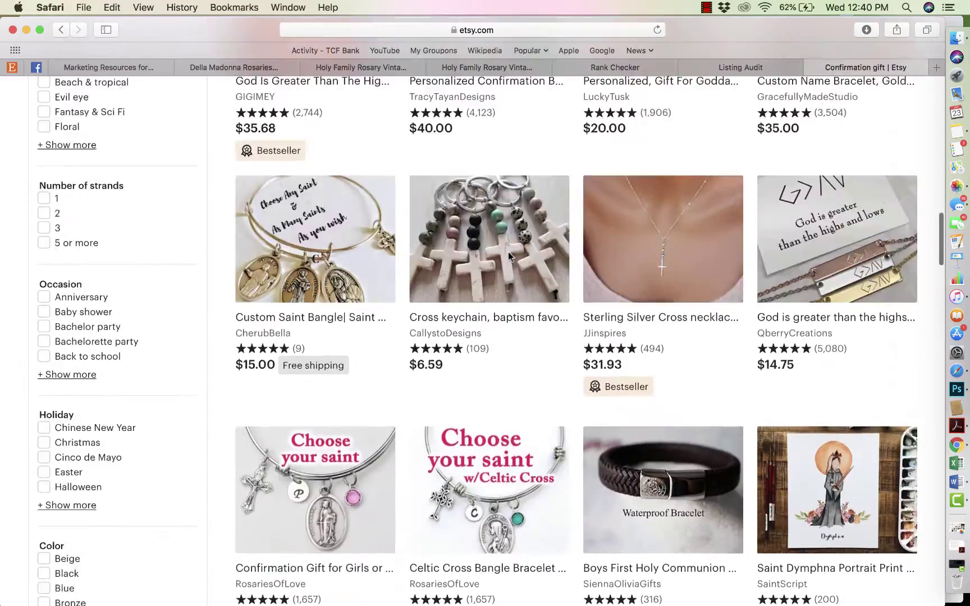
{"action": "scroll", "coordinate": [508, 255], "scroll_direction": "down", "scroll_amount": 1}
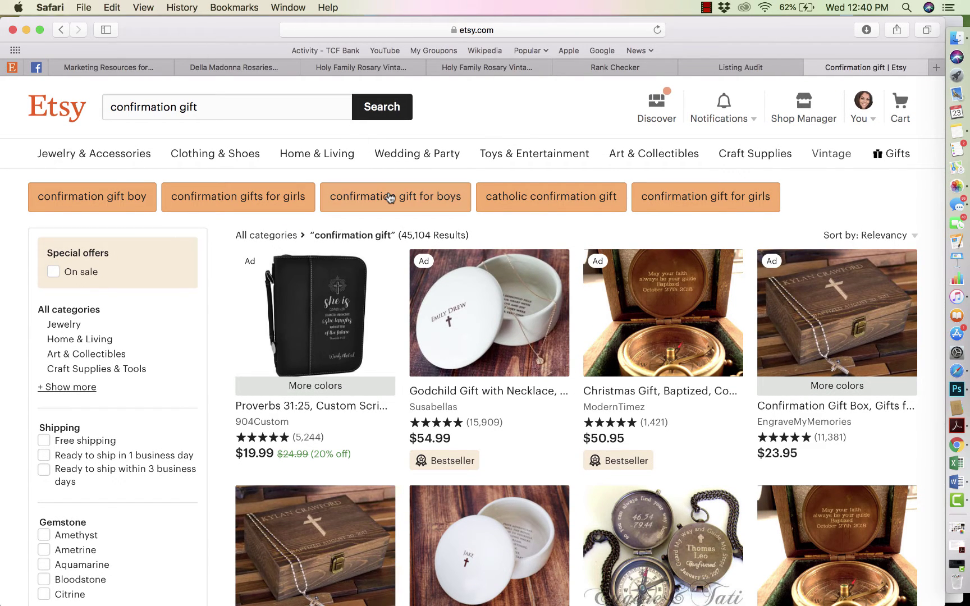
Step: Check the Listing Audit tag table against the Holy Family Rosary listing and highlight the listing's full title
{"action": "left_click", "coordinate": [466, 67]}
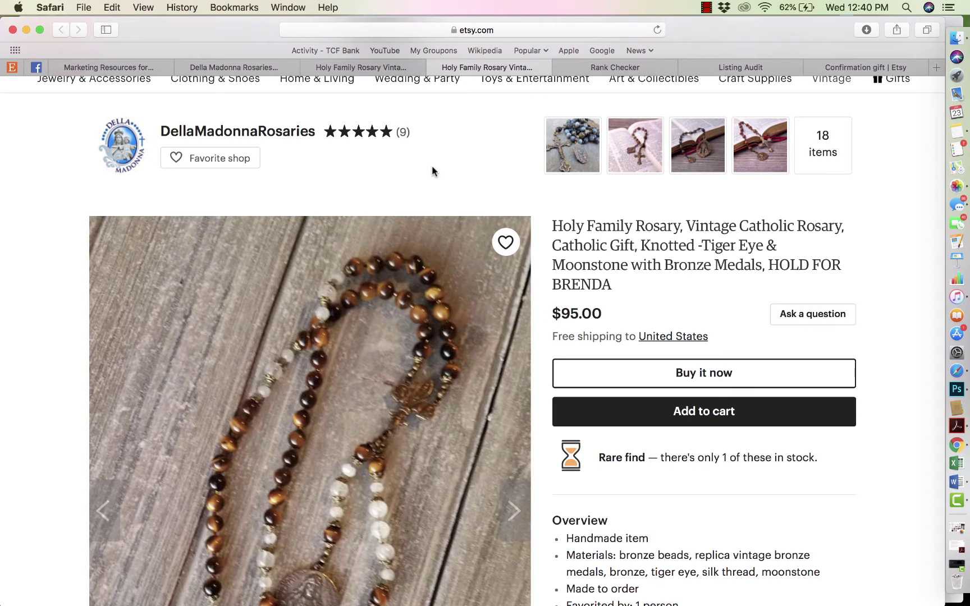
{"action": "left_click", "coordinate": [721, 63]}
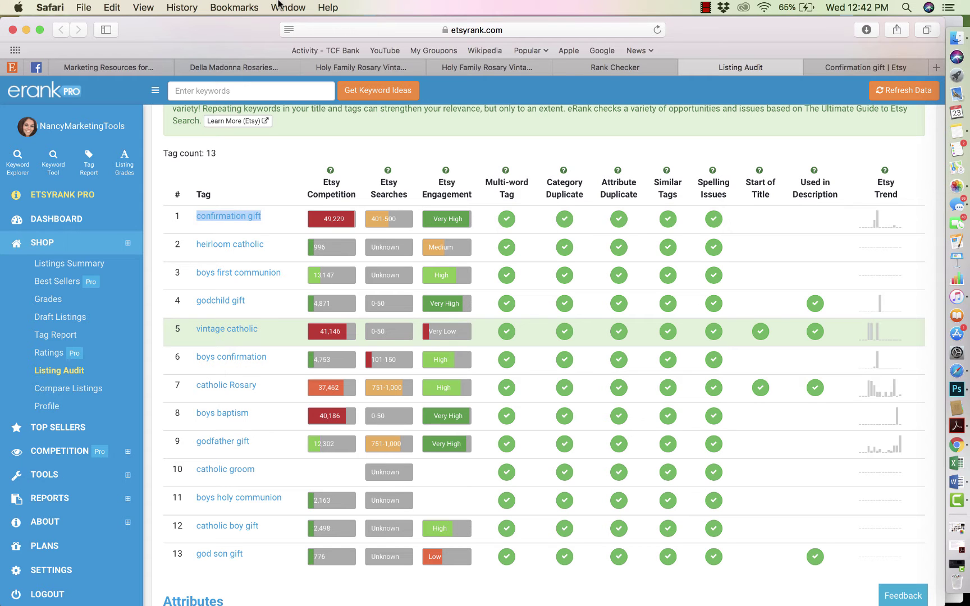
{"action": "left_click", "coordinate": [517, 70]}
{"action": "scroll", "coordinate": [572, 191], "scroll_direction": "up", "scroll_amount": 1}
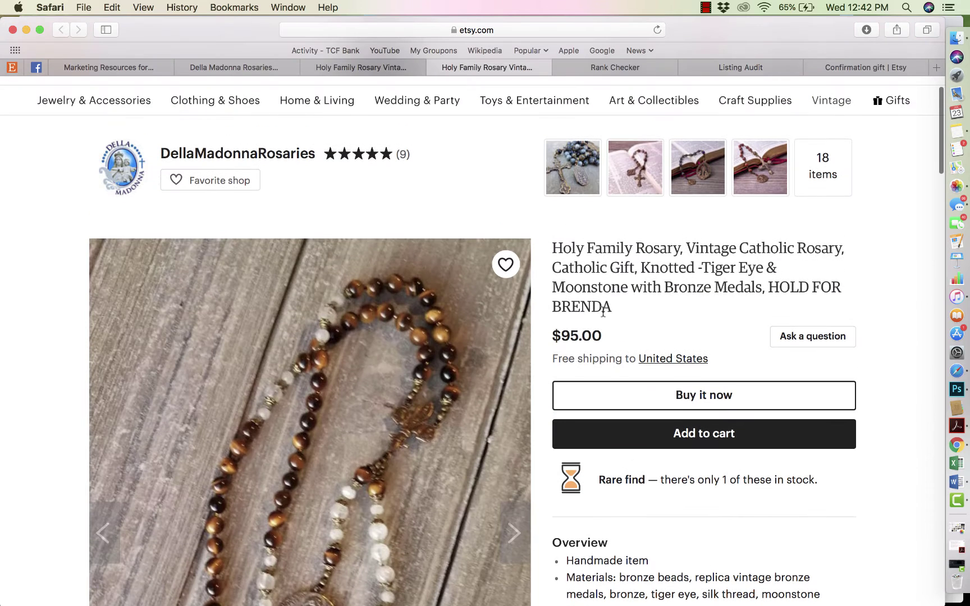
{"action": "left_click_drag", "start_coordinate": [622, 309], "coordinate": [551, 250]}
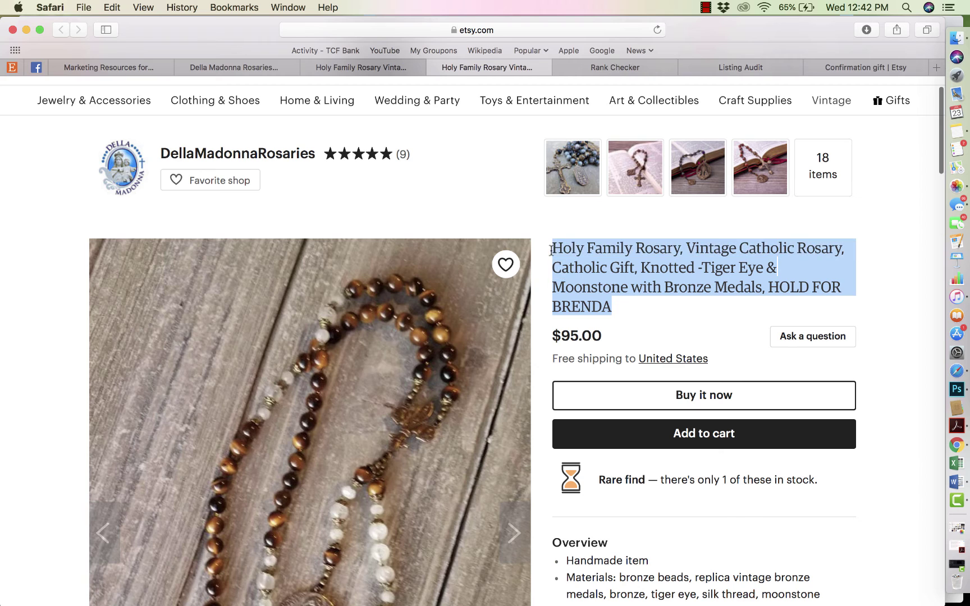
{"action": "left_click", "coordinate": [645, 273]}
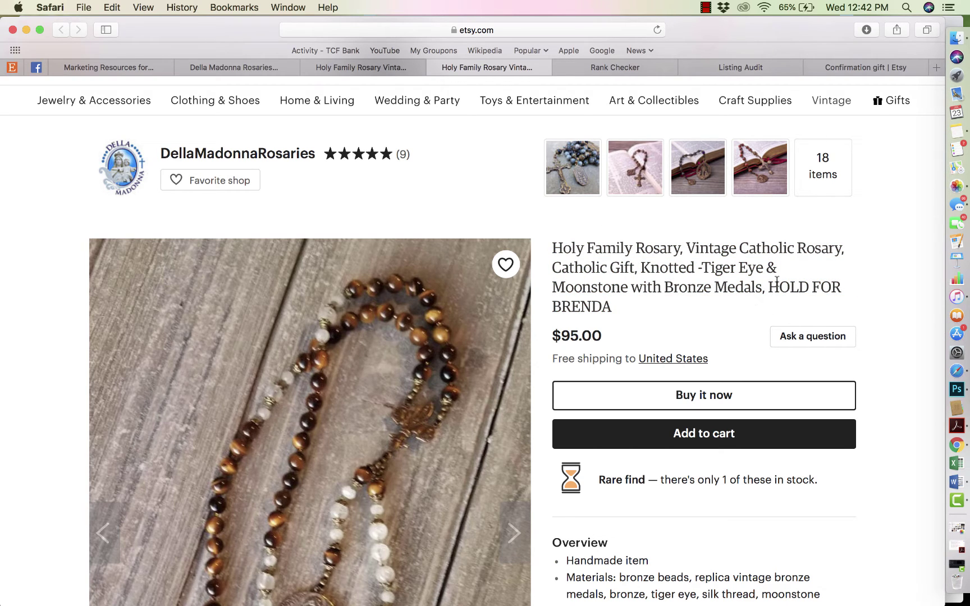
Step: Highlight the customer hold note ending the listing title and check the tags under "Related to this item"
{"action": "left_click_drag", "start_coordinate": [766, 286], "coordinate": [847, 305]}
{"action": "scroll", "coordinate": [602, 426], "scroll_direction": "down", "scroll_amount": 20}
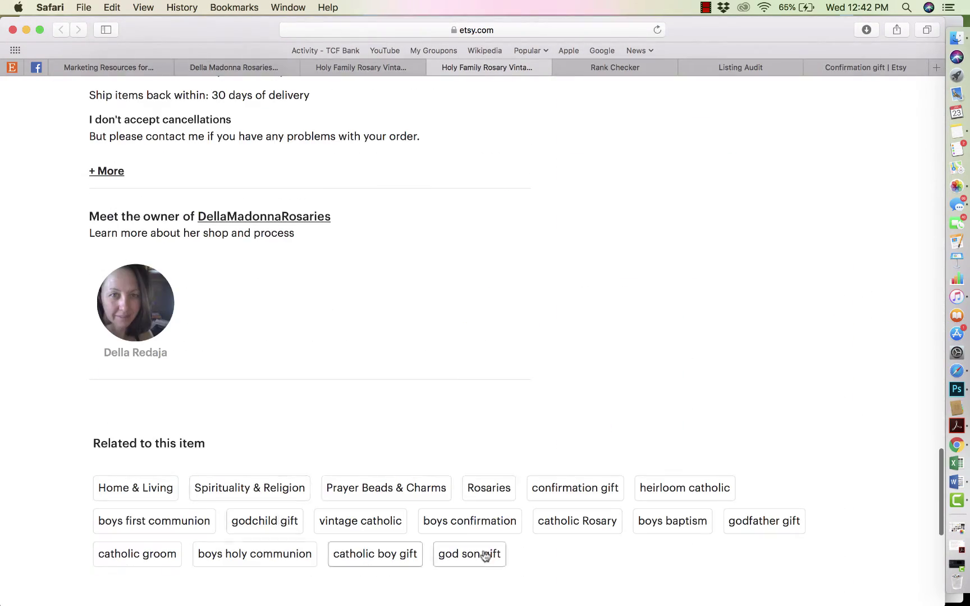
{"action": "scroll", "coordinate": [466, 354], "scroll_direction": "up", "scroll_amount": 10}
{"action": "scroll", "coordinate": [465, 354], "scroll_direction": "up", "scroll_amount": 15}
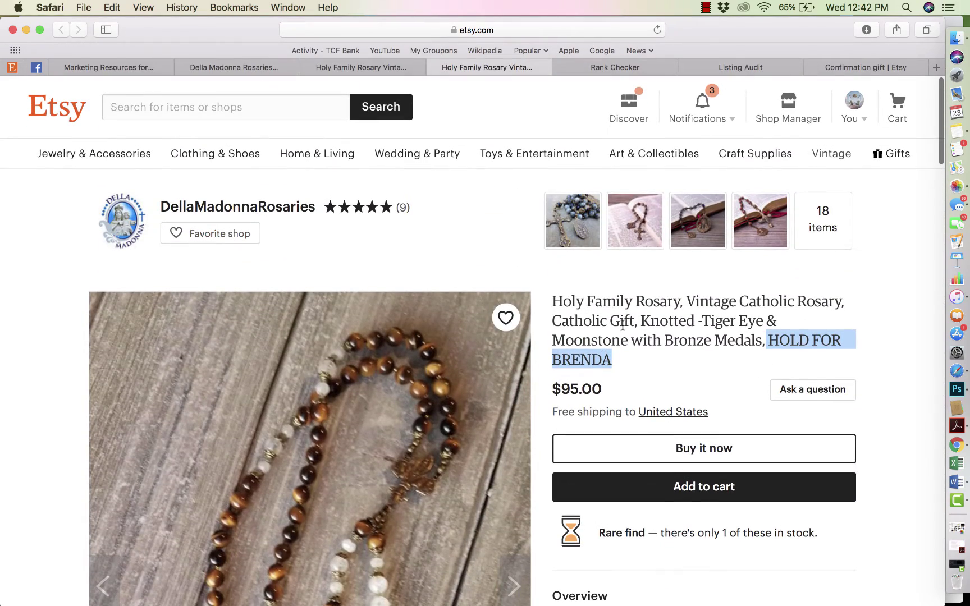
Step: Highlight "Holy Family Rosary" at the start of the title, then the description's opening lines that repeat the title
{"action": "left_click_drag", "start_coordinate": [550, 300], "coordinate": [691, 302]}
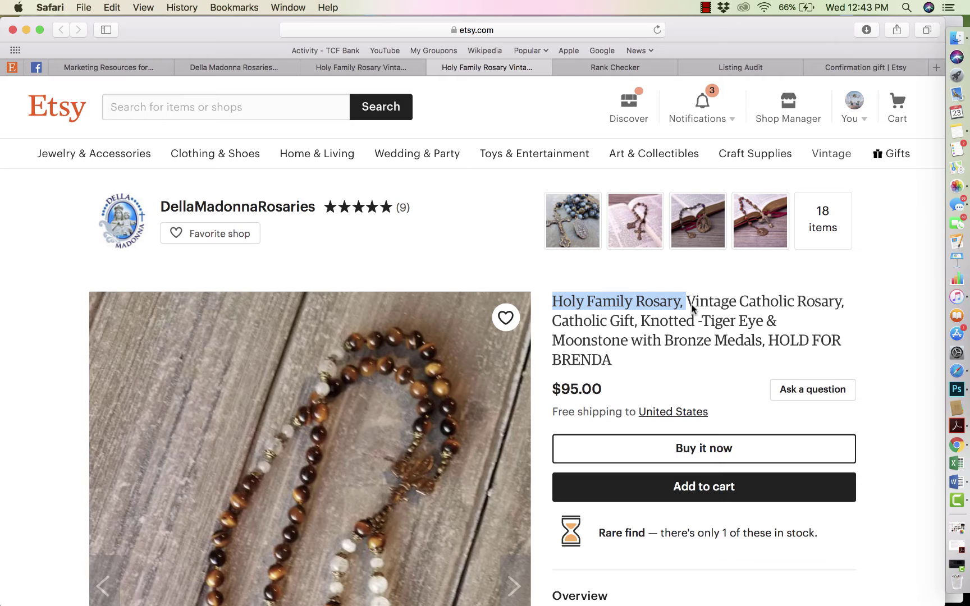
{"action": "left_click_drag", "start_coordinate": [685, 302], "coordinate": [550, 301]}
{"action": "scroll", "coordinate": [550, 302], "scroll_direction": "down", "scroll_amount": 10}
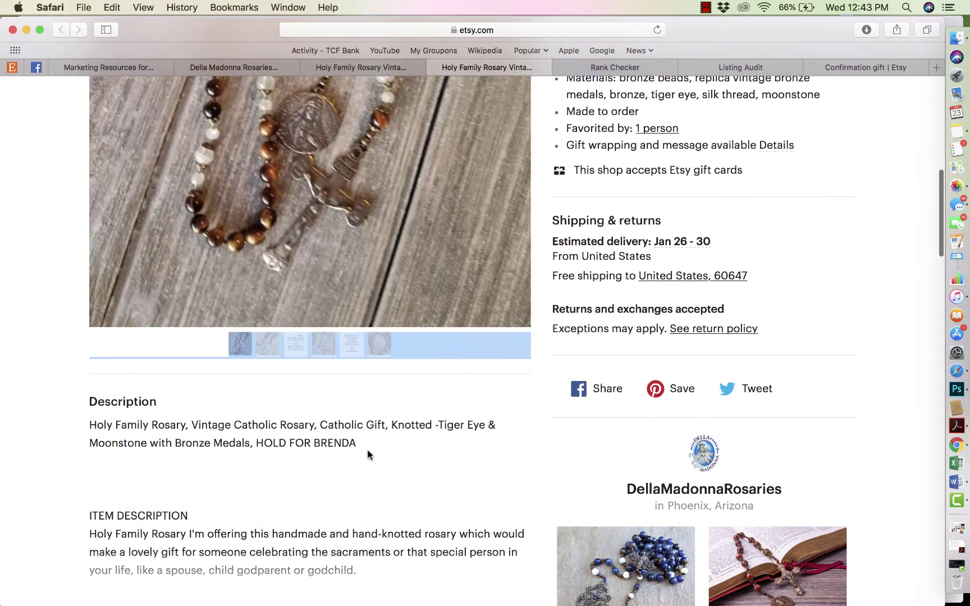
{"action": "left_click", "coordinate": [376, 454]}
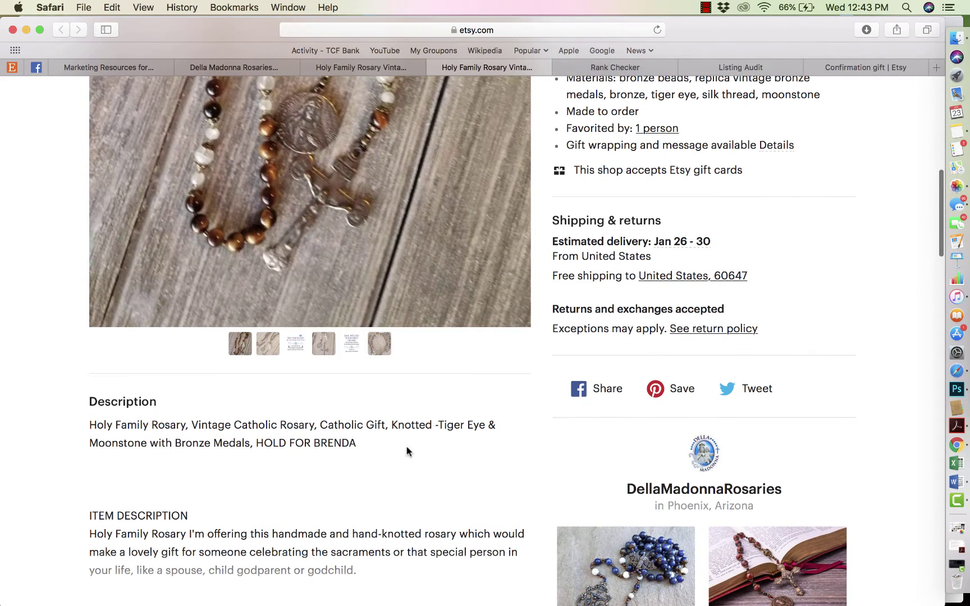
{"action": "left_click_drag", "start_coordinate": [381, 446], "coordinate": [79, 423]}
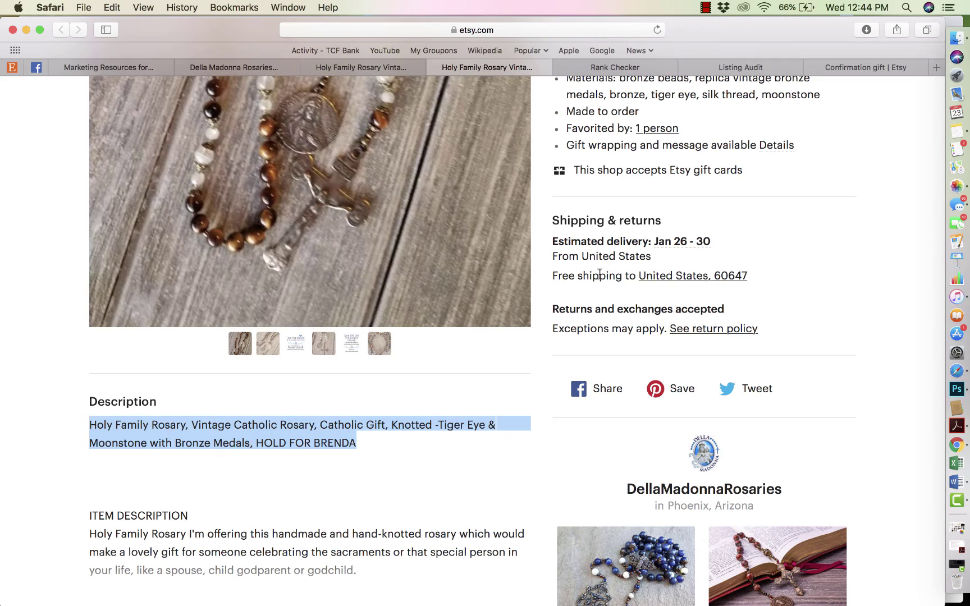
Step: Go to the Google Preview in the eRank Listing Audit and highlight the description snippet under the listing link
{"action": "left_click", "coordinate": [761, 68]}
{"action": "left_click_drag", "start_coordinate": [691, 418], "coordinate": [686, 323]}
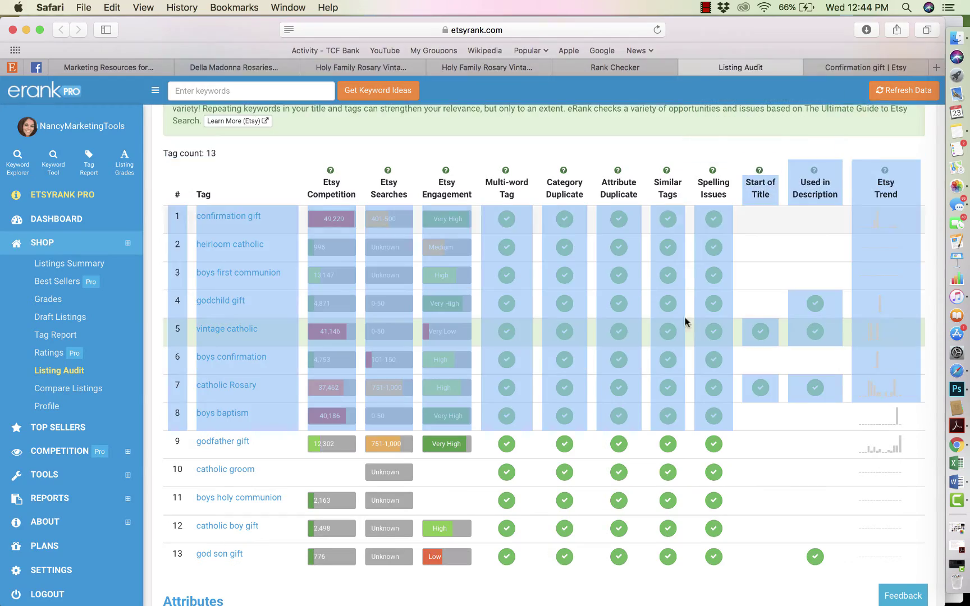
{"action": "scroll", "coordinate": [672, 367], "scroll_direction": "down", "scroll_amount": 20}
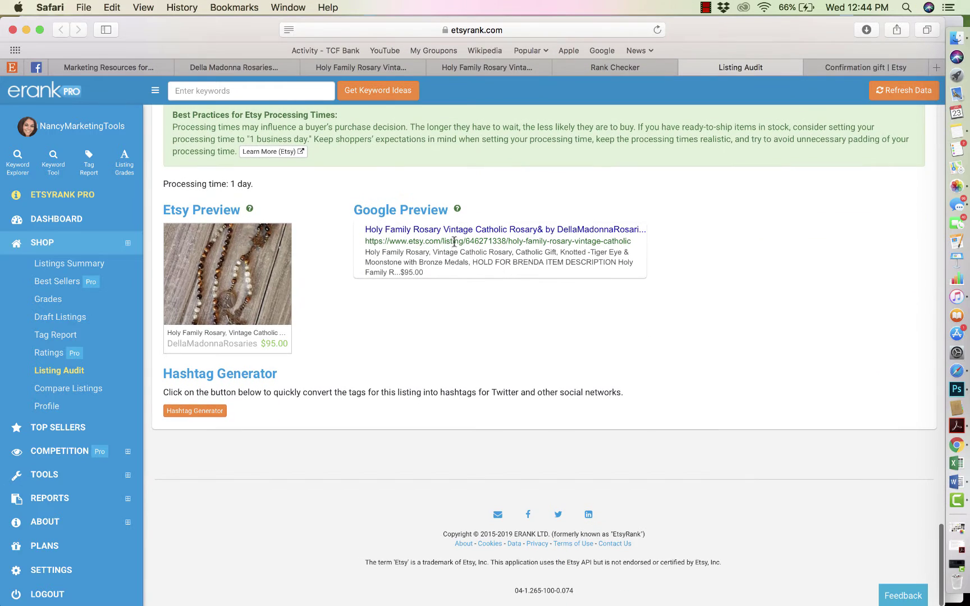
{"action": "left_click_drag", "start_coordinate": [430, 275], "coordinate": [363, 252]}
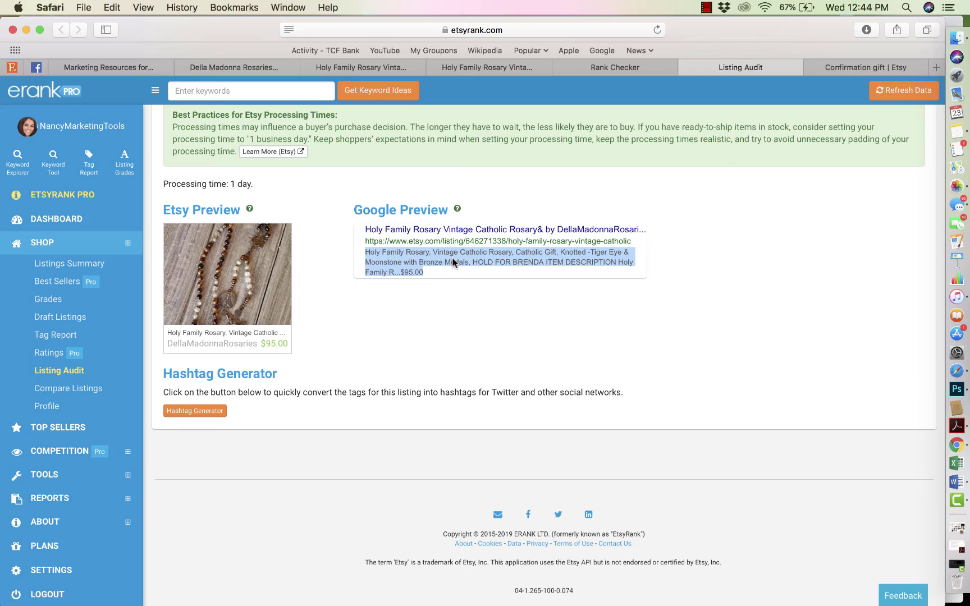
Step: Return to the Holy Family Rosary listing on Etsy and expand its full item description
{"action": "left_click", "coordinate": [619, 66]}
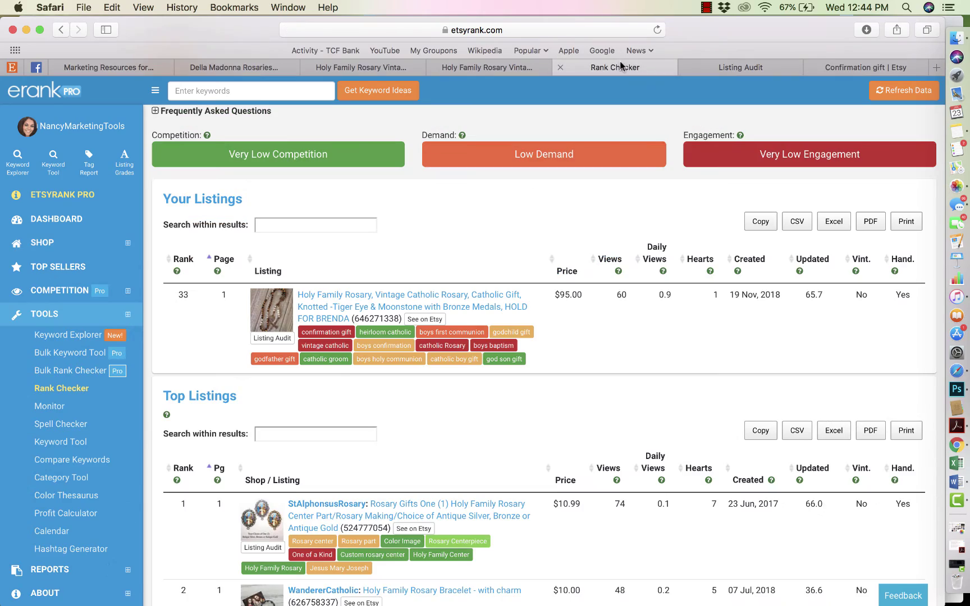
{"action": "left_click", "coordinate": [454, 71]}
{"action": "scroll", "coordinate": [404, 412], "scroll_direction": "down", "scroll_amount": 15}
{"action": "scroll", "coordinate": [398, 416], "scroll_direction": "up", "scroll_amount": 10}
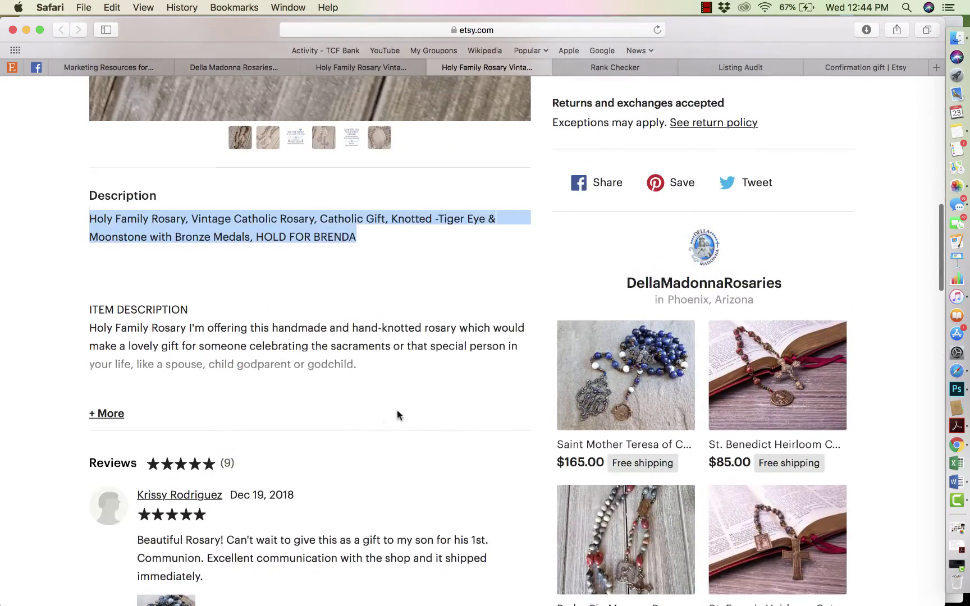
{"action": "left_click", "coordinate": [96, 413]}
Step: Read through the expanded description, from the item details and shop story to the customer service policies and newsletter section
{"action": "scroll", "coordinate": [234, 481], "scroll_direction": "down", "scroll_amount": 5}
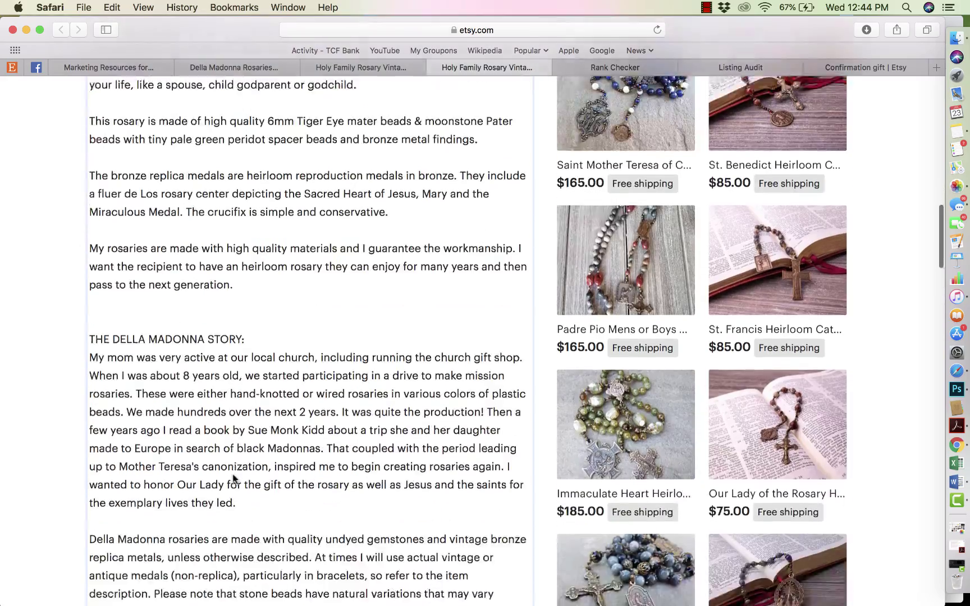
{"action": "scroll", "coordinate": [234, 478], "scroll_direction": "down", "scroll_amount": 6}
{"action": "scroll", "coordinate": [188, 207], "scroll_direction": "up", "scroll_amount": 7}
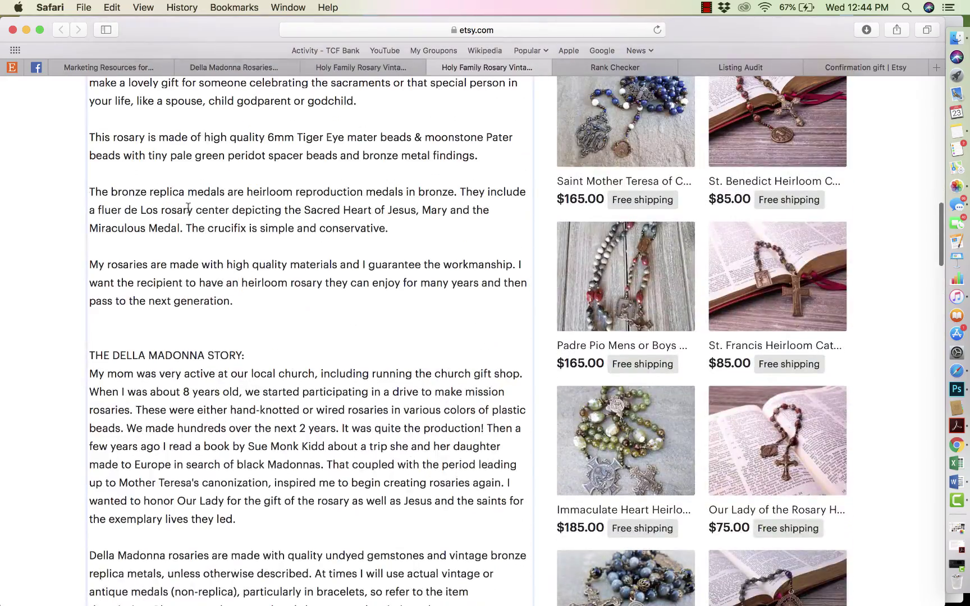
{"action": "scroll", "coordinate": [188, 207], "scroll_direction": "up", "scroll_amount": 4}
{"action": "scroll", "coordinate": [231, 394], "scroll_direction": "down", "scroll_amount": 20}
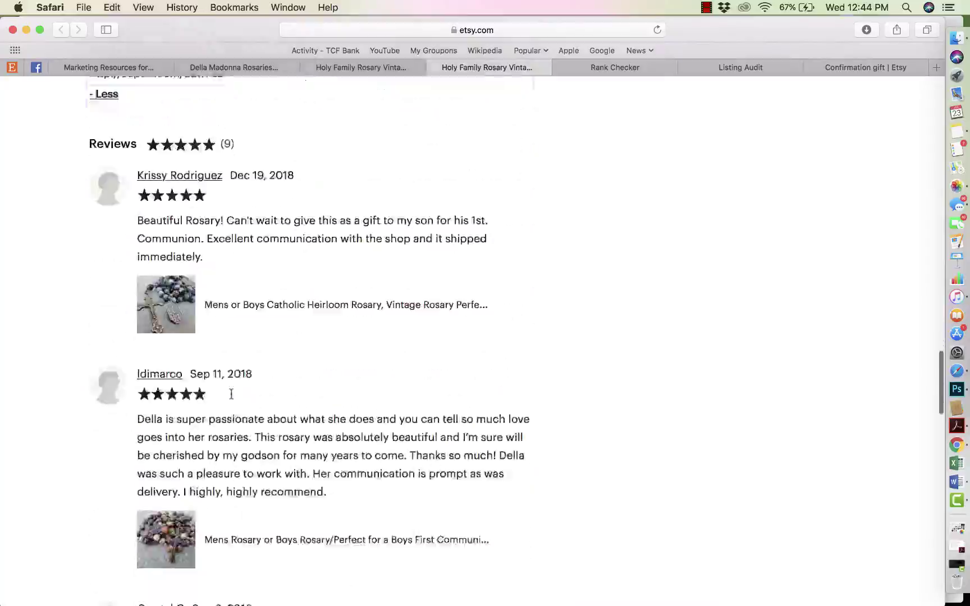
{"action": "scroll", "coordinate": [231, 394], "scroll_direction": "up", "scroll_amount": 10}
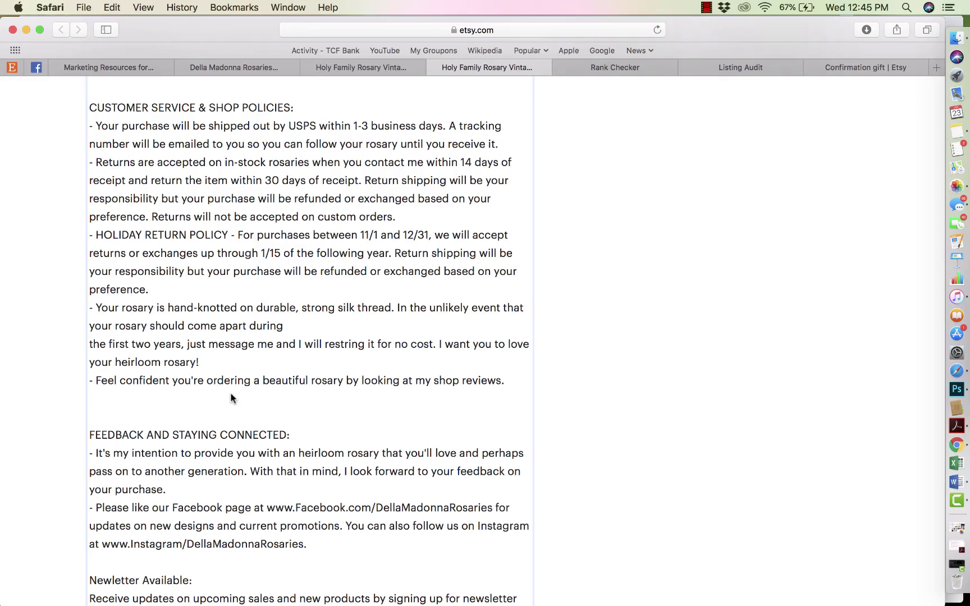
{"action": "scroll", "coordinate": [231, 398], "scroll_direction": "up", "scroll_amount": 15}
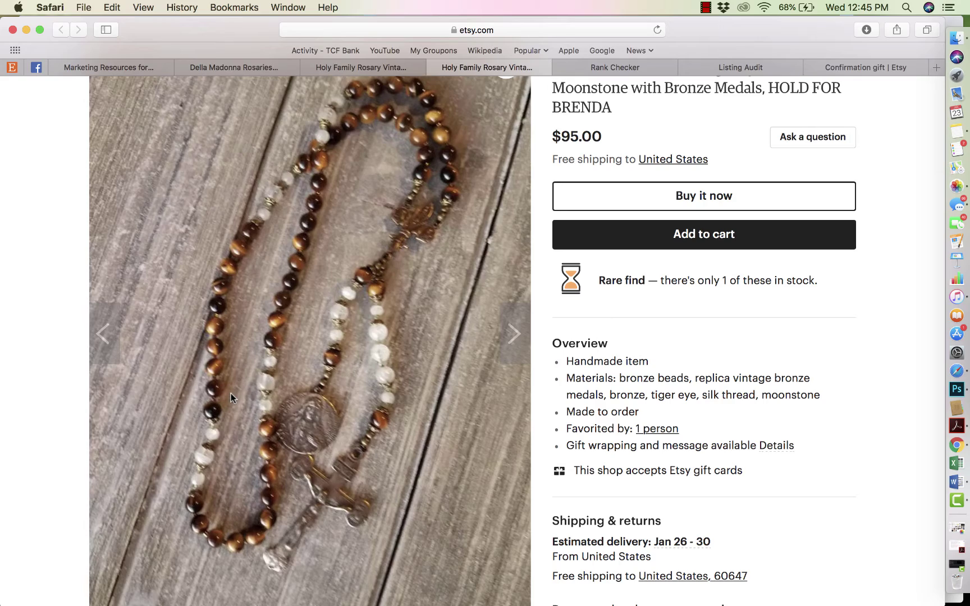
{"action": "scroll", "coordinate": [230, 393], "scroll_direction": "down", "scroll_amount": 10}
{"action": "scroll", "coordinate": [230, 396], "scroll_direction": "up", "scroll_amount": 1}
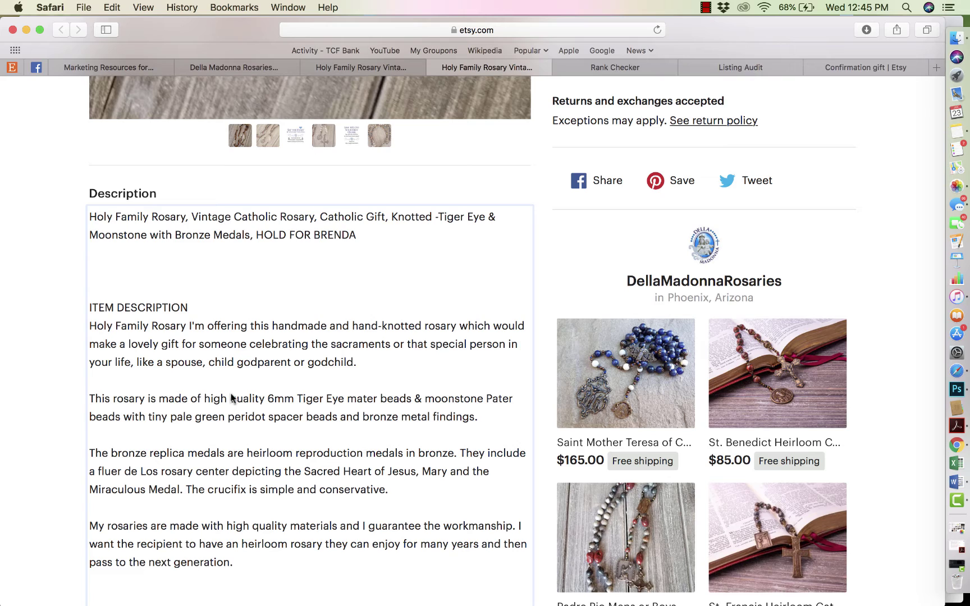
{"action": "scroll", "coordinate": [231, 397], "scroll_direction": "down", "scroll_amount": 10}
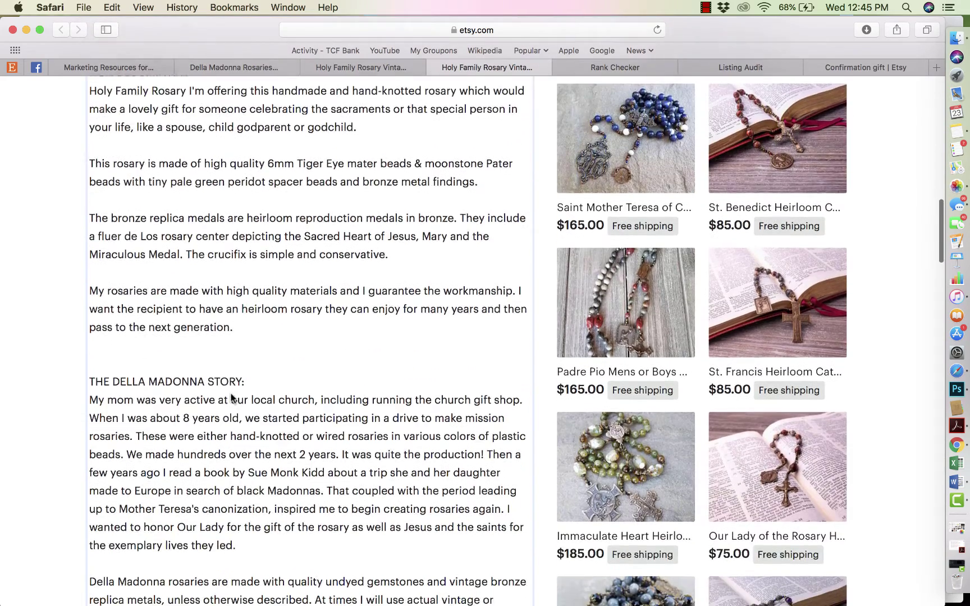
{"action": "scroll", "coordinate": [231, 397], "scroll_direction": "down", "scroll_amount": 1}
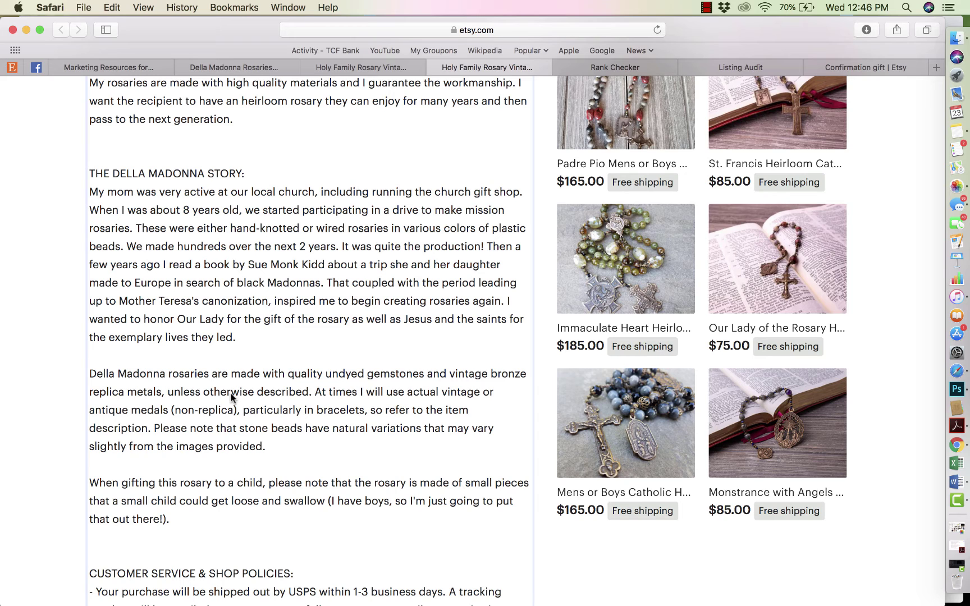
Step: Highlight the first paragraph of "The Della Madonna Story" with its heading and look over the reviews below the description
{"action": "left_click_drag", "start_coordinate": [242, 343], "coordinate": [86, 169]}
{"action": "scroll", "coordinate": [87, 181], "scroll_direction": "down", "scroll_amount": 20}
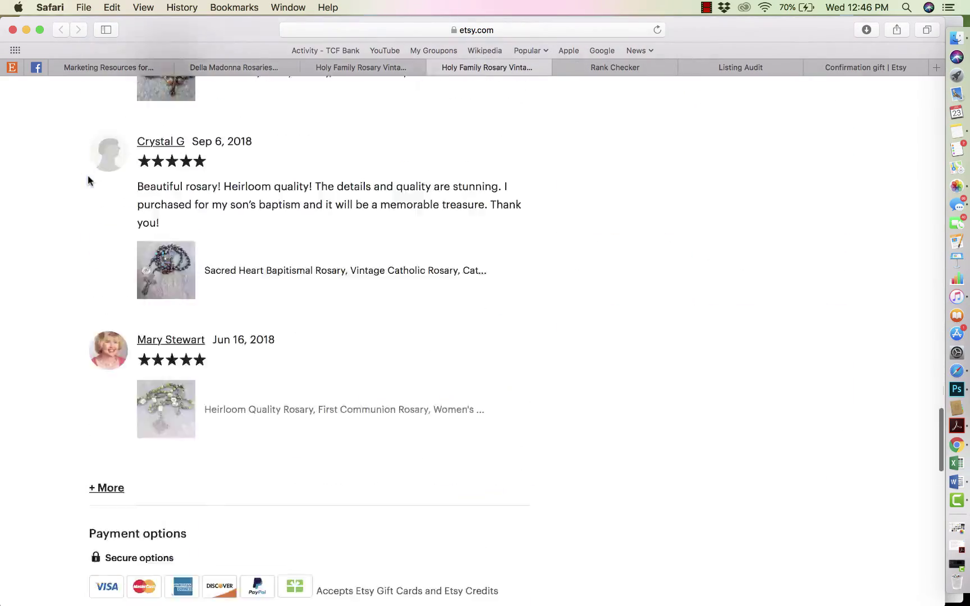
{"action": "scroll", "coordinate": [88, 179], "scroll_direction": "up", "scroll_amount": 20}
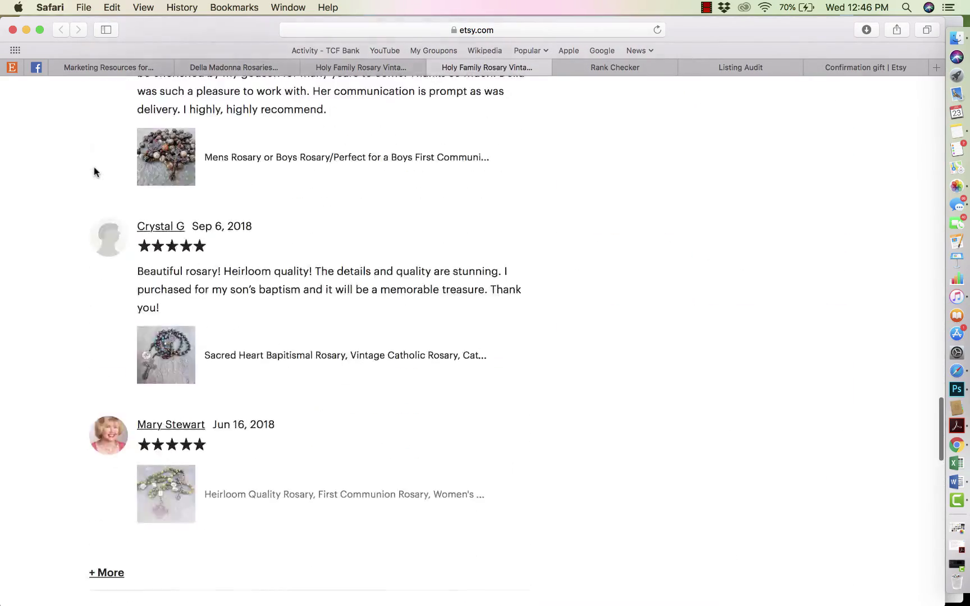
{"action": "scroll", "coordinate": [93, 168], "scroll_direction": "up", "scroll_amount": 5}
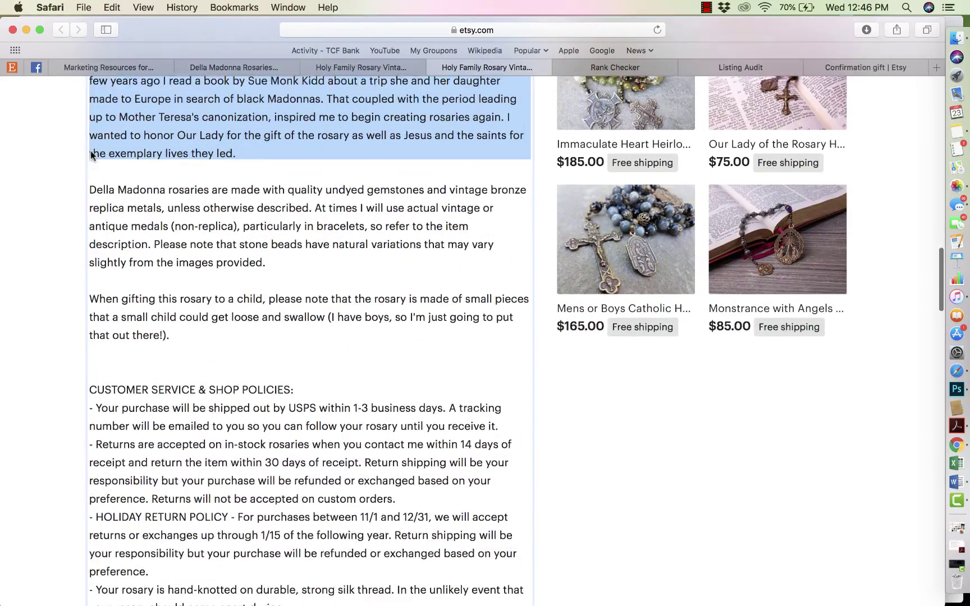
{"action": "scroll", "coordinate": [91, 151], "scroll_direction": "up", "scroll_amount": 15}
Step: Highlight the Facebook and Instagram addresses in the description's "Feedback and Staying Connected" section
{"action": "scroll", "coordinate": [91, 151], "scroll_direction": "down", "scroll_amount": 20}
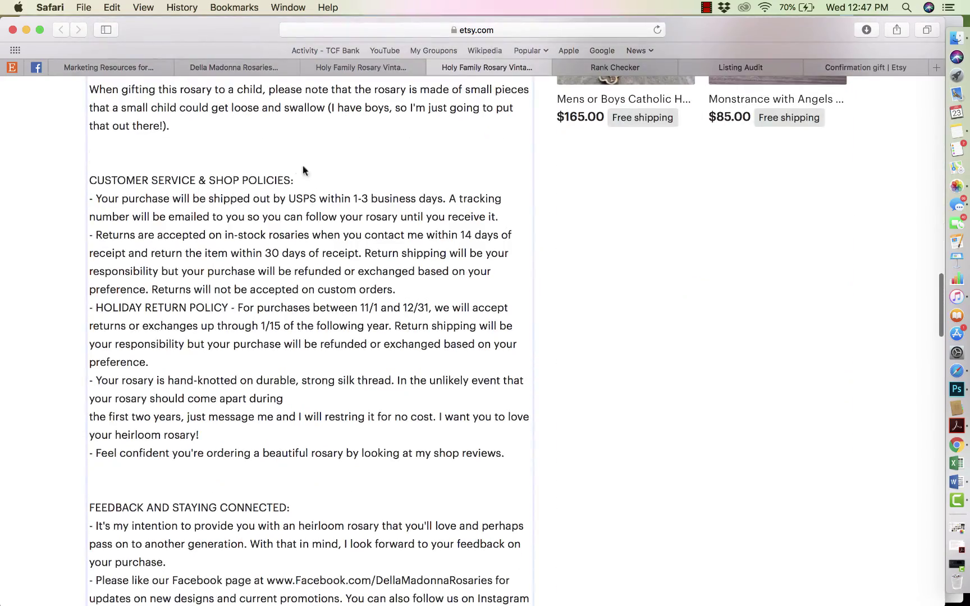
{"action": "scroll", "coordinate": [335, 449], "scroll_direction": "down", "scroll_amount": 10}
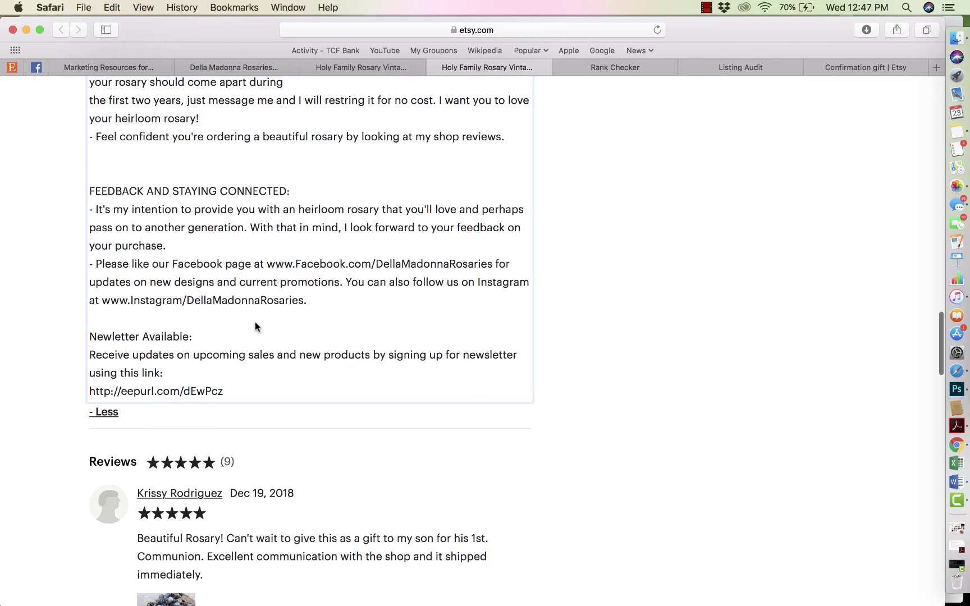
{"action": "left_click_drag", "start_coordinate": [308, 301], "coordinate": [289, 300]}
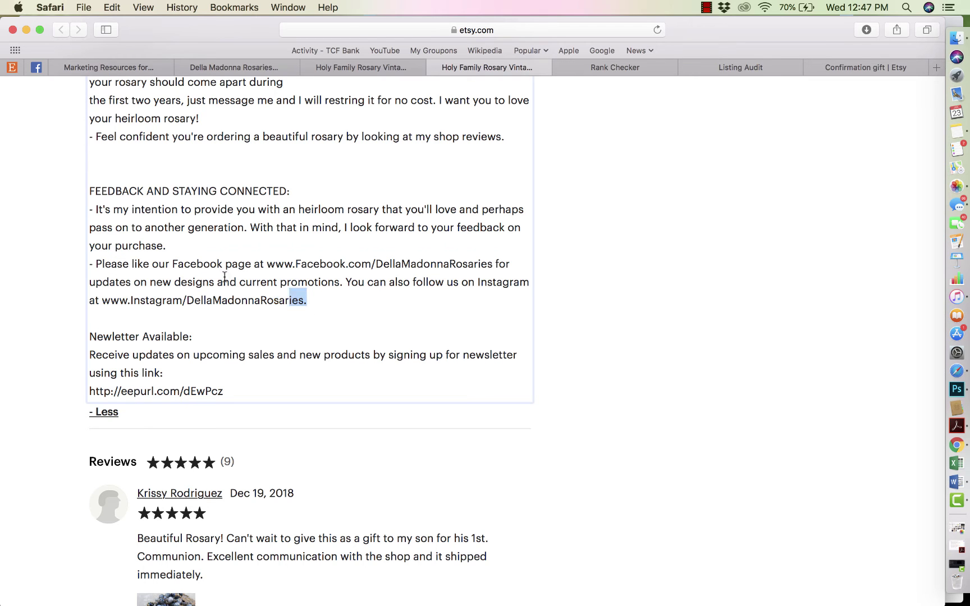
{"action": "left_click_drag", "start_coordinate": [225, 277], "coordinate": [262, 262]}
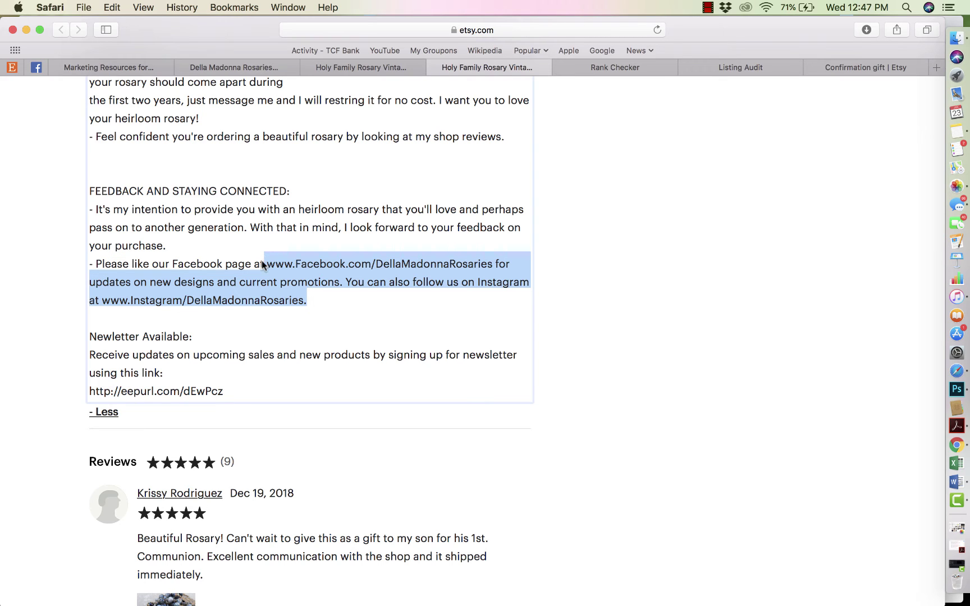
Step: Open the DellaMadonnaRosaries shop page and view "The Della Madonna Story" in its About section
{"action": "scroll", "coordinate": [261, 261], "scroll_direction": "up", "scroll_amount": 20}
{"action": "left_click", "coordinate": [230, 212]}
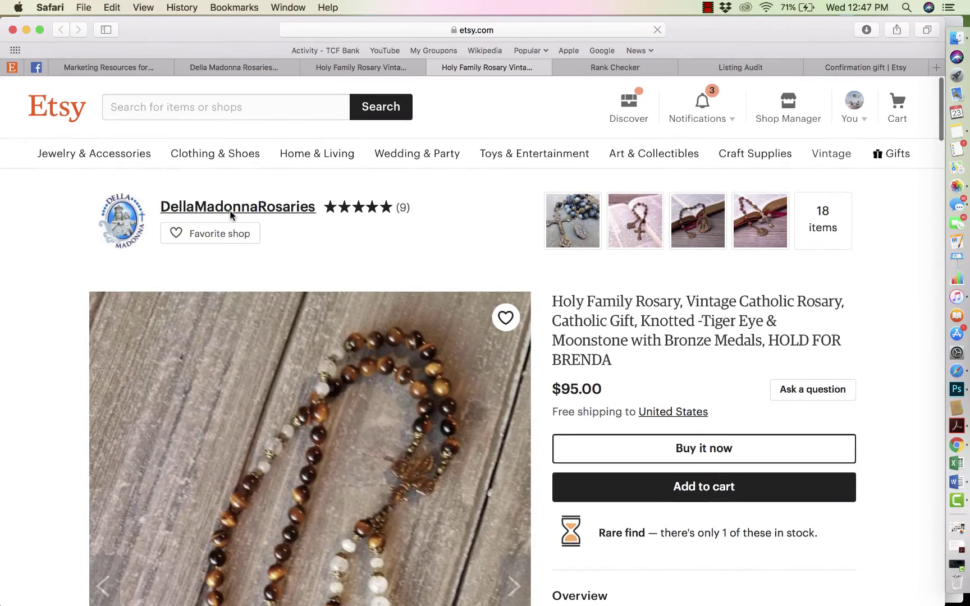
{"action": "scroll", "coordinate": [335, 441], "scroll_direction": "down", "scroll_amount": 4}
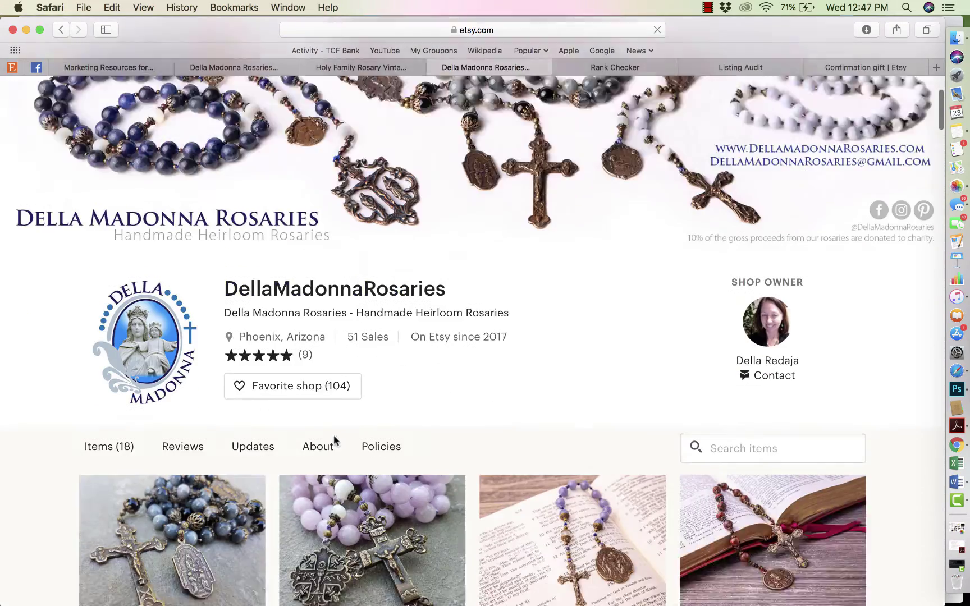
{"action": "scroll", "coordinate": [335, 440], "scroll_direction": "down", "scroll_amount": 2}
{"action": "left_click", "coordinate": [318, 330]}
{"action": "scroll", "coordinate": [319, 331], "scroll_direction": "down", "scroll_amount": 6}
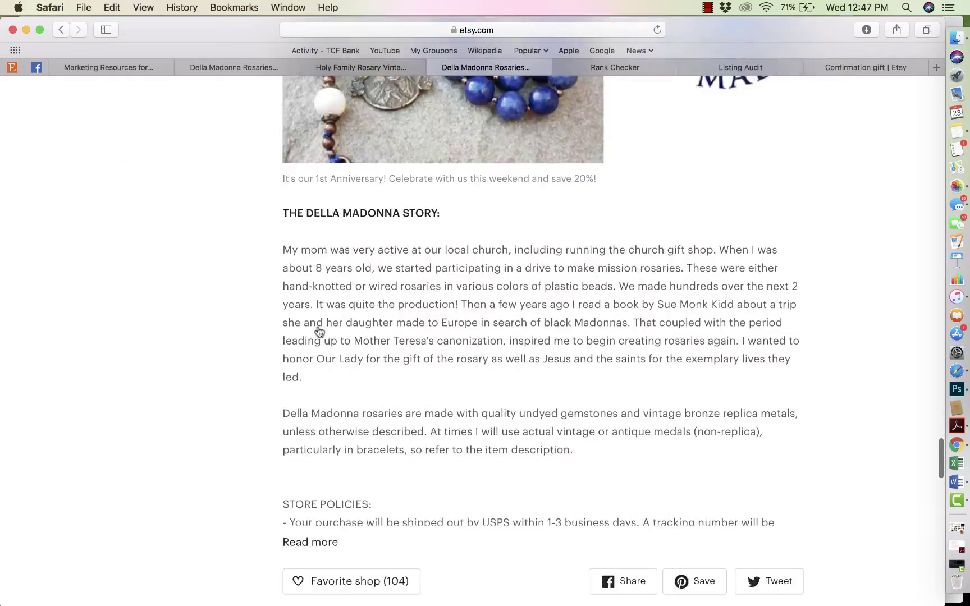
{"action": "scroll", "coordinate": [319, 331], "scroll_direction": "down", "scroll_amount": 5}
{"action": "scroll", "coordinate": [334, 505], "scroll_direction": "up", "scroll_amount": 3}
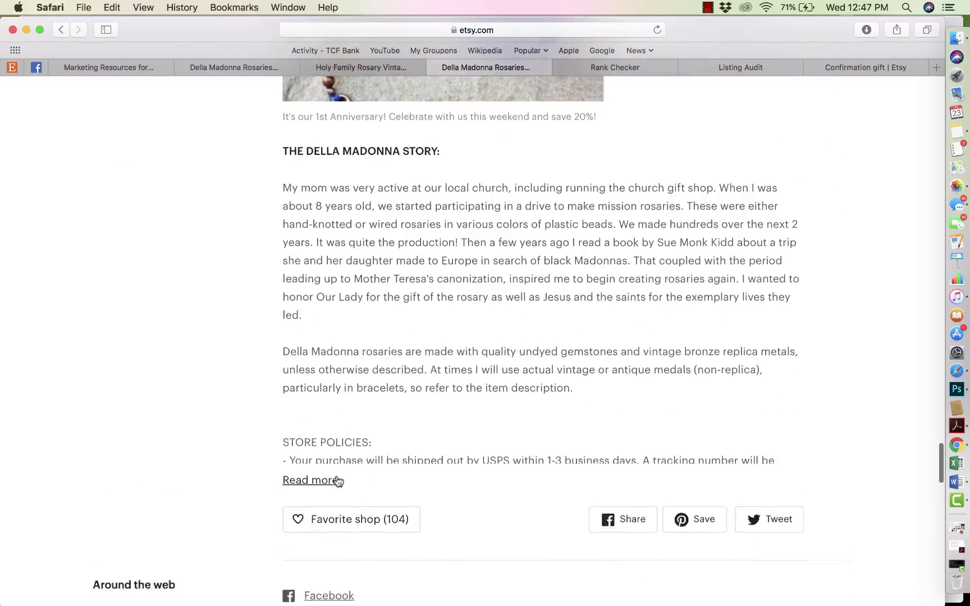
Step: Browse the shop's items and open the $95.00 Holy Family Rosary listing with tiger eye and moonstone
{"action": "scroll", "coordinate": [337, 481], "scroll_direction": "up", "scroll_amount": 15}
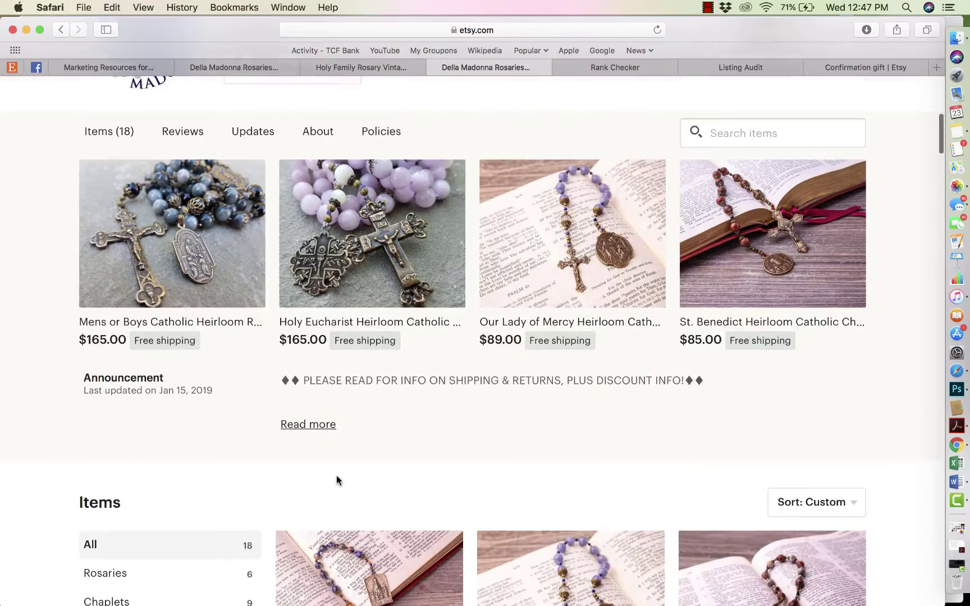
{"action": "scroll", "coordinate": [342, 505], "scroll_direction": "down", "scroll_amount": 15}
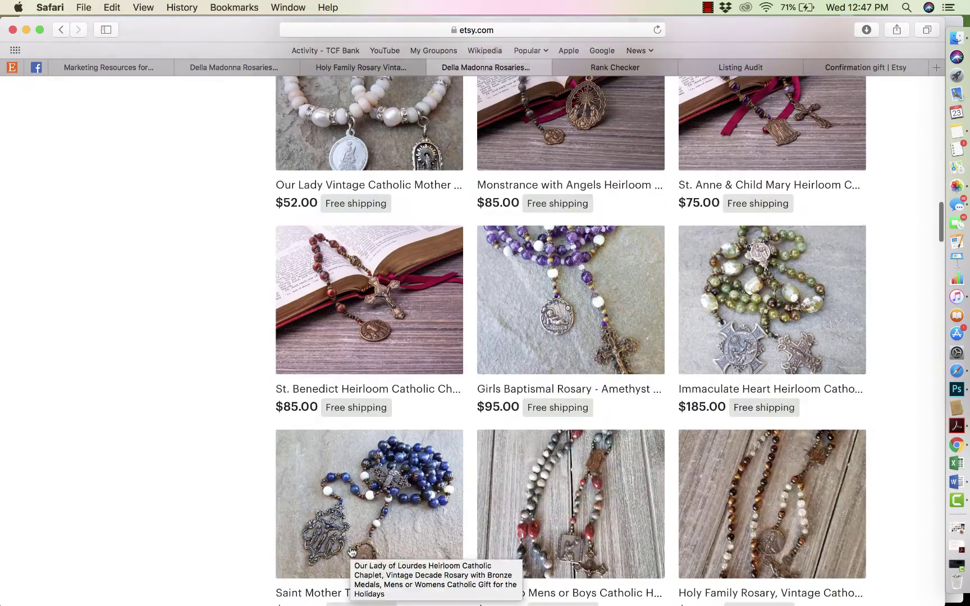
{"action": "scroll", "coordinate": [350, 552], "scroll_direction": "down", "scroll_amount": 8}
{"action": "left_click", "coordinate": [788, 118]}
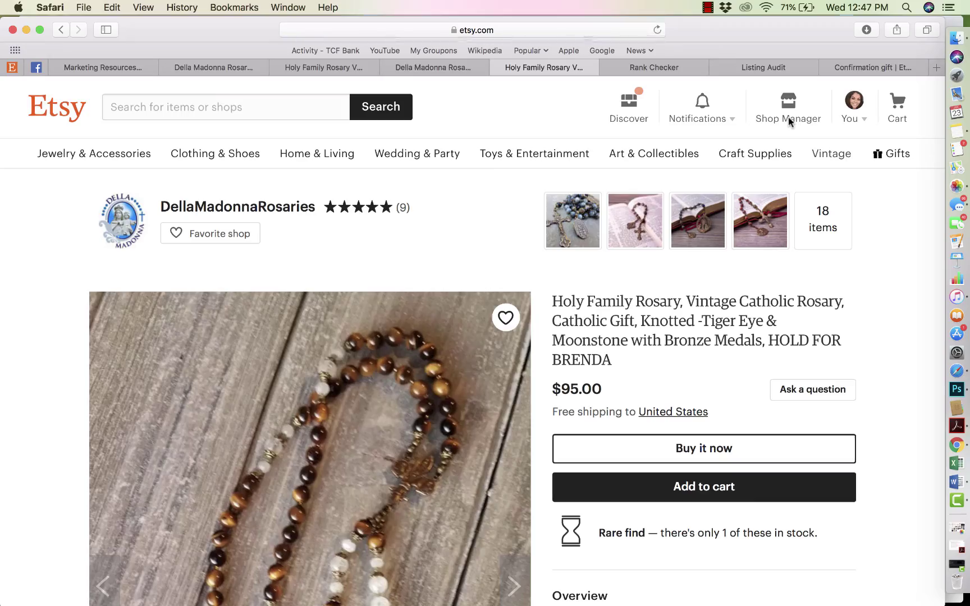
Step: Expand the Holy Family Rosary listing's description and read through the item details and shop story
{"action": "scroll", "coordinate": [679, 193], "scroll_direction": "down", "scroll_amount": 12}
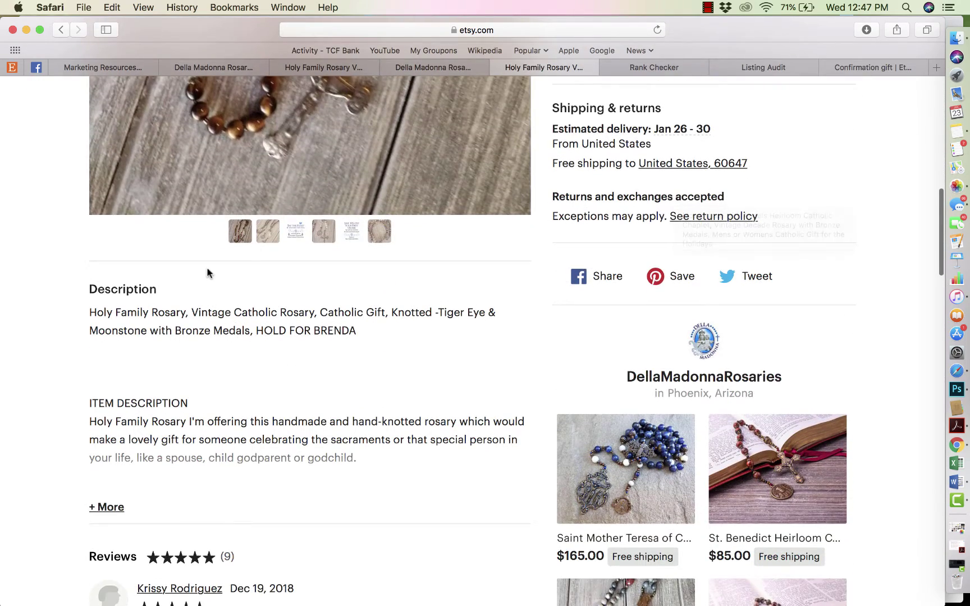
{"action": "left_click", "coordinate": [105, 509]}
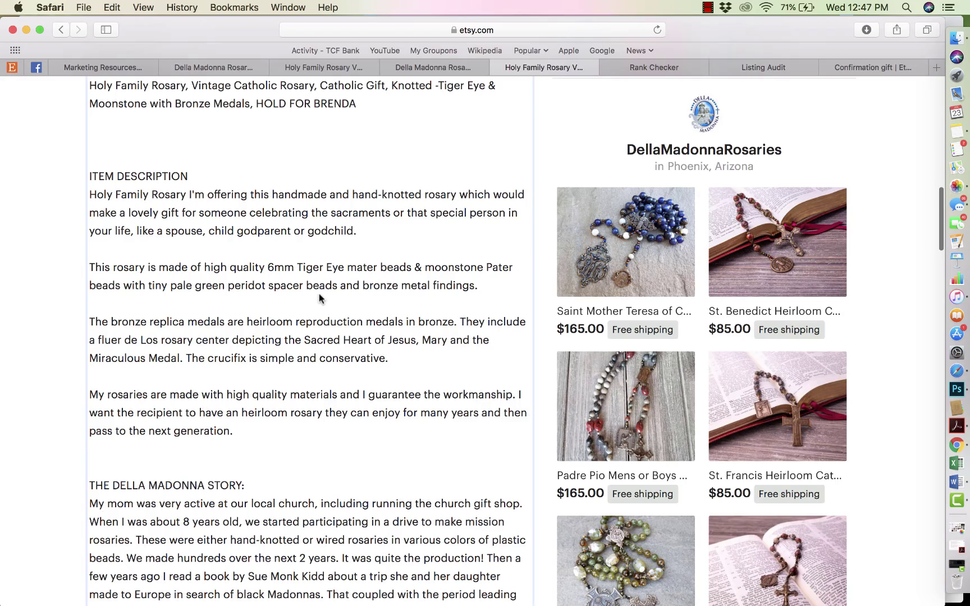
{"action": "scroll", "coordinate": [319, 293], "scroll_direction": "down", "scroll_amount": 10}
{"action": "scroll", "coordinate": [320, 297], "scroll_direction": "up", "scroll_amount": 15}
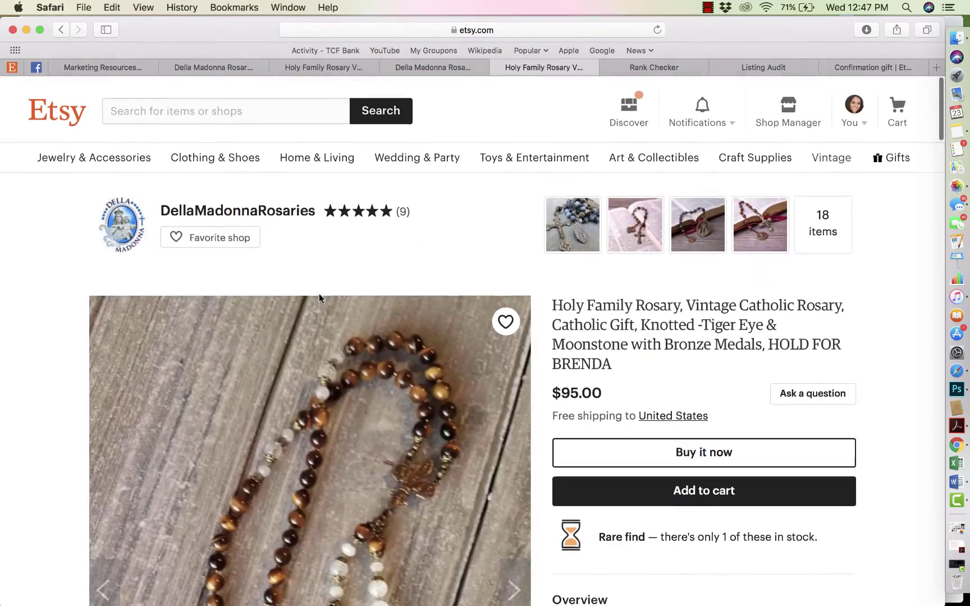
Step: Open the DellaMadonnaRosaries shop page and highlight the location and sales line beneath the shop title
{"action": "left_click", "coordinate": [243, 211]}
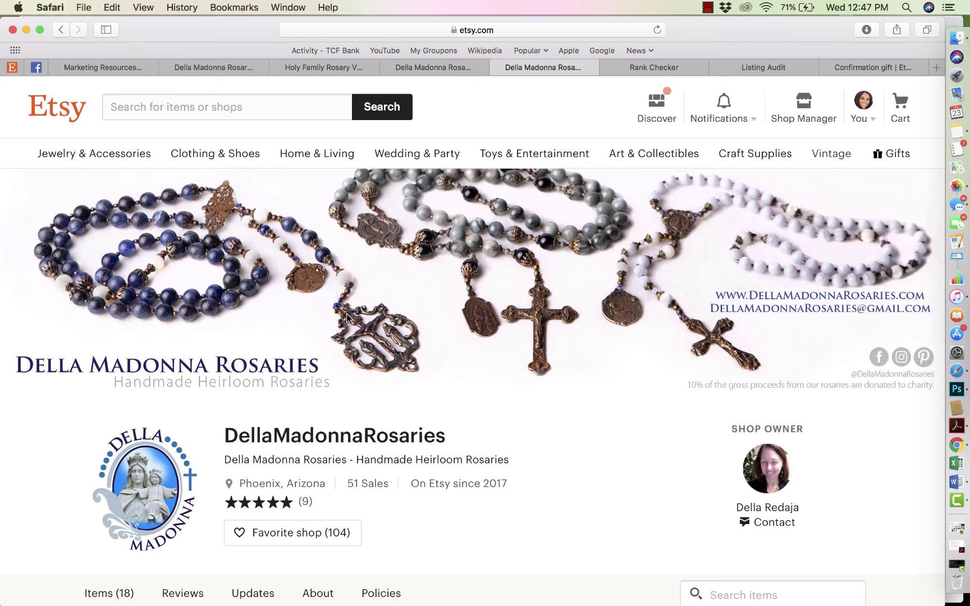
{"action": "scroll", "coordinate": [396, 420], "scroll_direction": "down", "scroll_amount": 3}
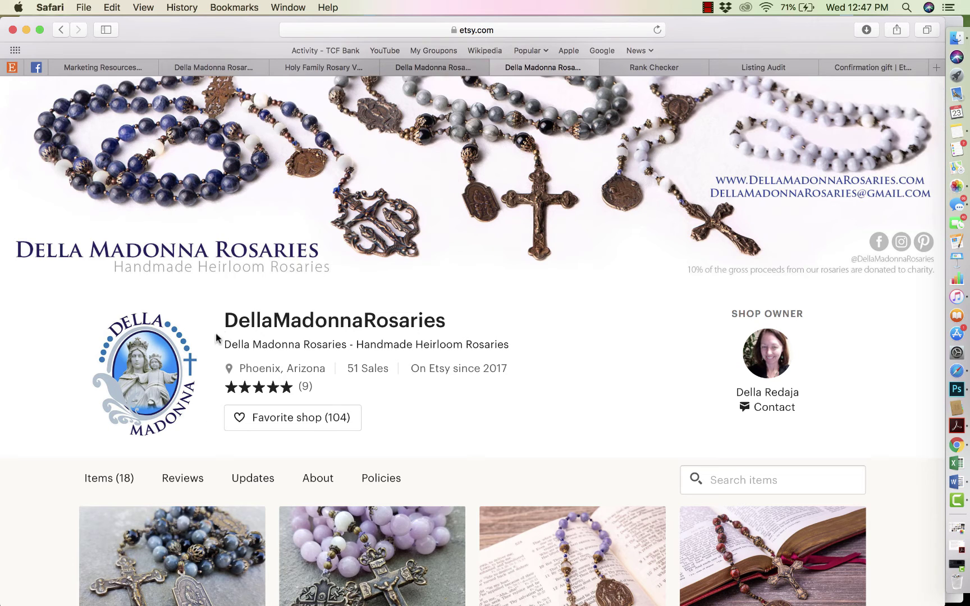
{"action": "left_click_drag", "start_coordinate": [229, 351], "coordinate": [517, 364]}
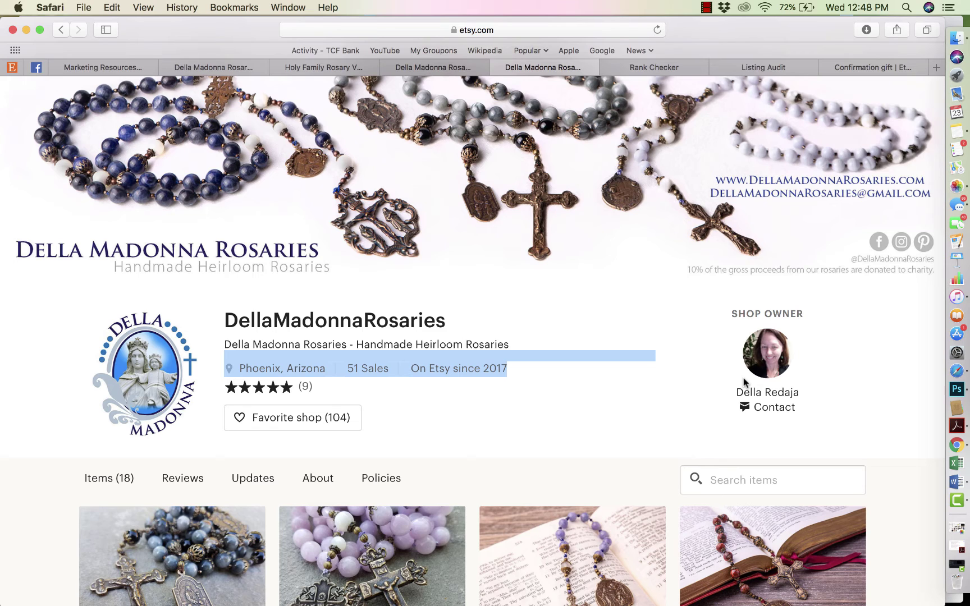
{"action": "scroll", "coordinate": [745, 385], "scroll_direction": "down", "scroll_amount": 10}
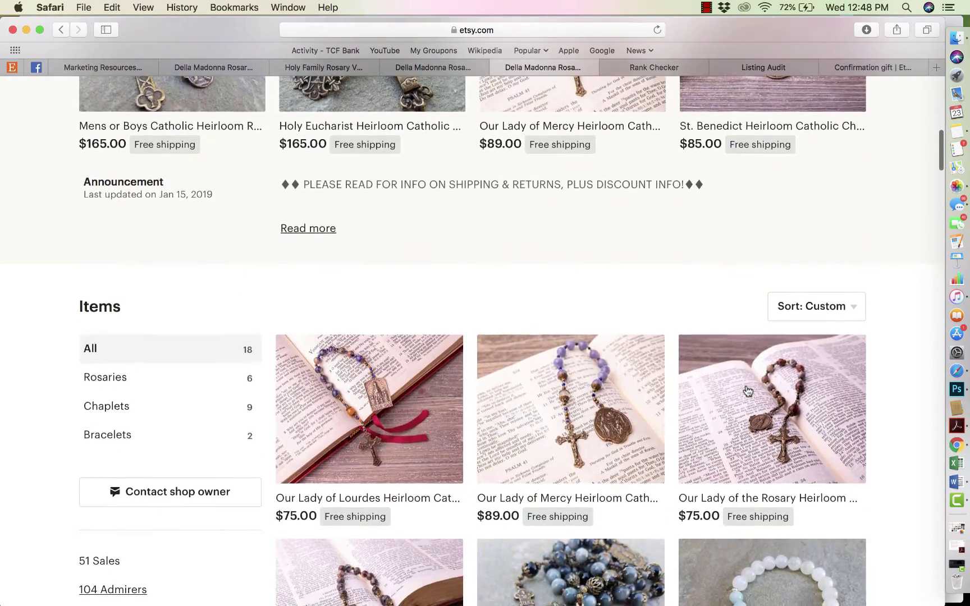
{"action": "scroll", "coordinate": [747, 391], "scroll_direction": "up", "scroll_amount": 4}
{"action": "scroll", "coordinate": [747, 391], "scroll_direction": "up", "scroll_amount": 3}
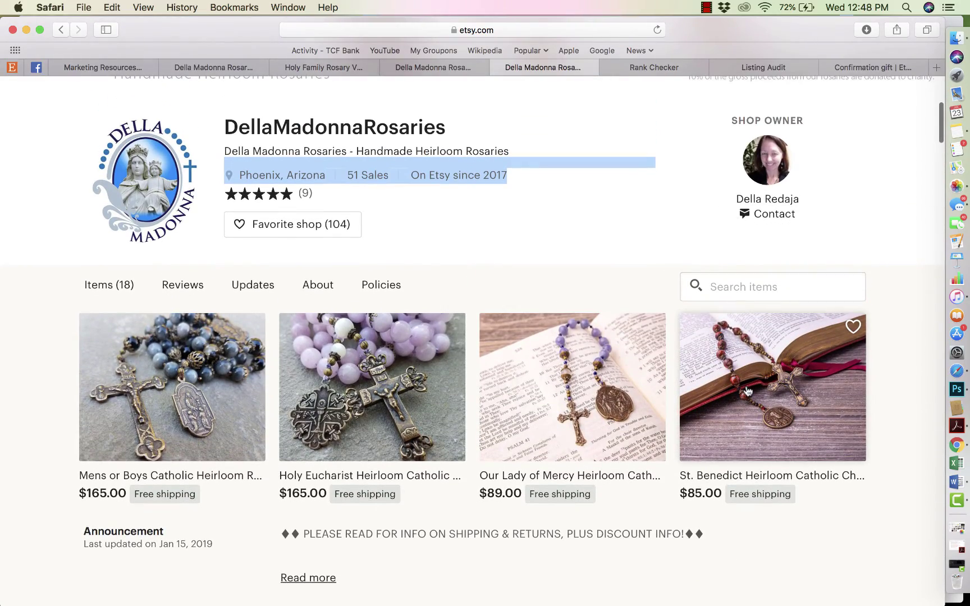
{"action": "left_click", "coordinate": [444, 217]}
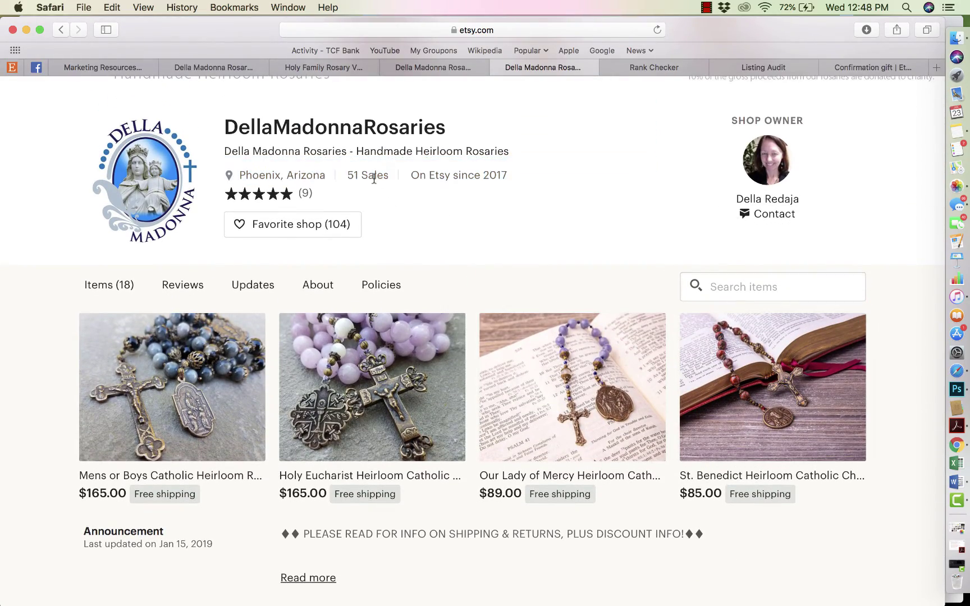
Step: Look through the shop's items, reviews and updates down to the About section
{"action": "scroll", "coordinate": [398, 223], "scroll_direction": "down", "scroll_amount": 20}
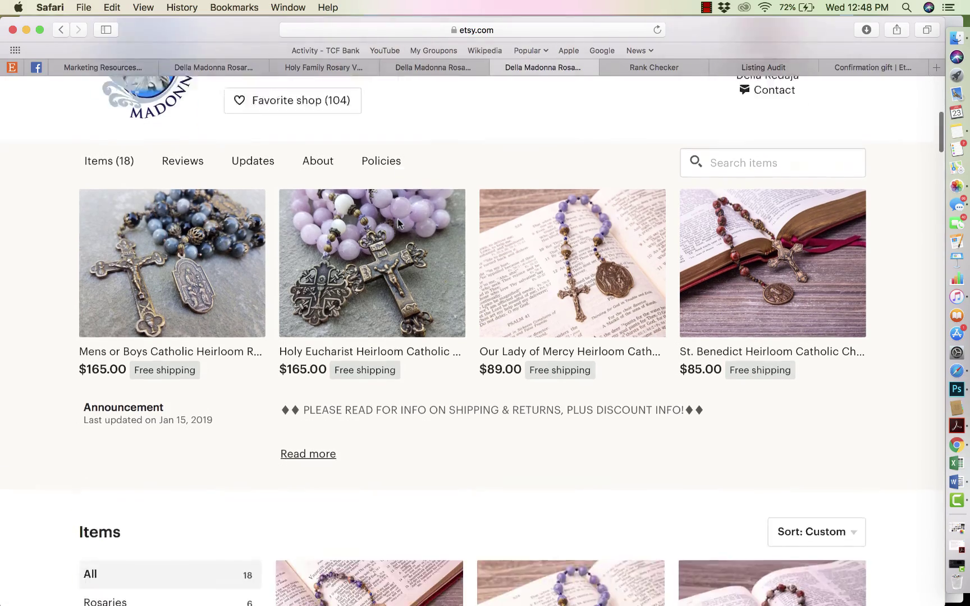
{"action": "scroll", "coordinate": [397, 224], "scroll_direction": "up", "scroll_amount": 10}
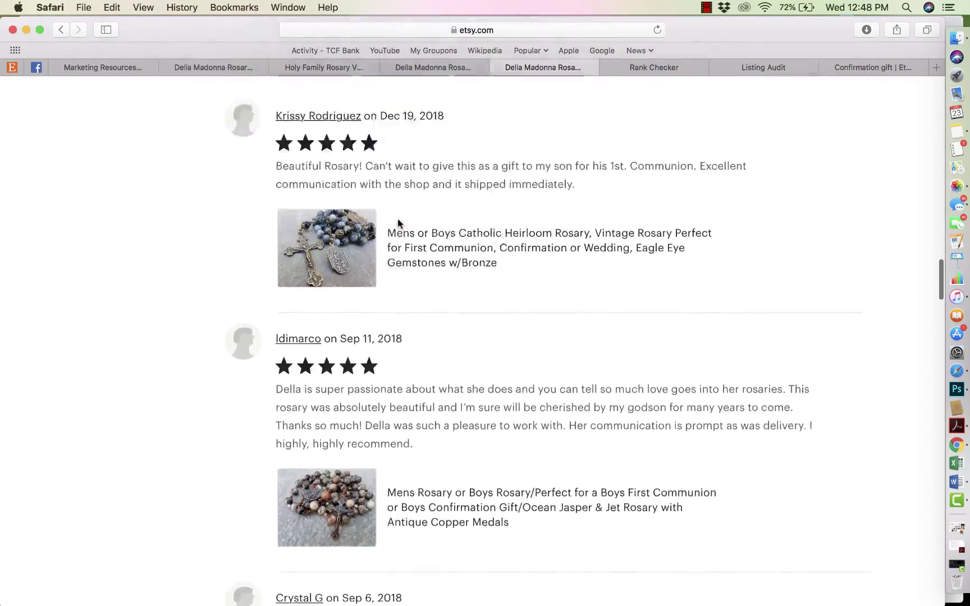
{"action": "scroll", "coordinate": [397, 219], "scroll_direction": "down", "scroll_amount": 20}
{"action": "scroll", "coordinate": [398, 223], "scroll_direction": "up", "scroll_amount": 6}
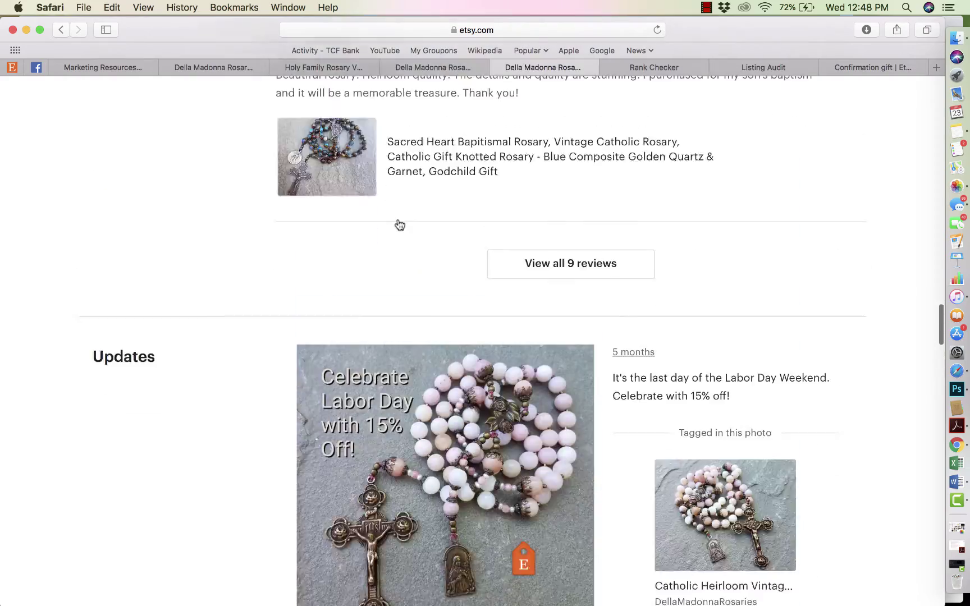
{"action": "scroll", "coordinate": [397, 224], "scroll_direction": "down", "scroll_amount": 20}
{"action": "scroll", "coordinate": [397, 223], "scroll_direction": "up", "scroll_amount": 3}
{"action": "scroll", "coordinate": [398, 223], "scroll_direction": "down", "scroll_amount": 5}
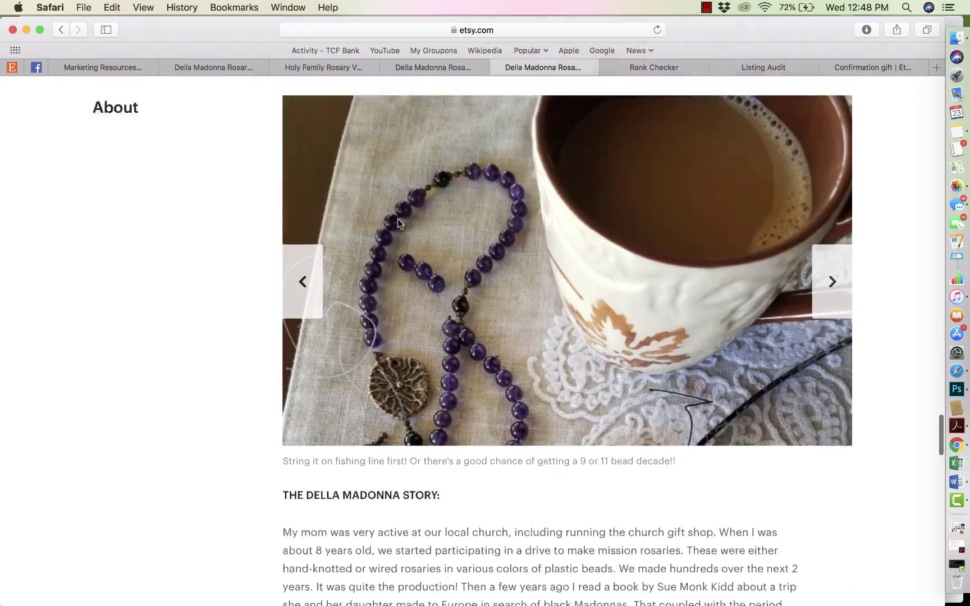
Step: Browse forward and back through the photos in the shop's About section
{"action": "left_click", "coordinate": [825, 251]}
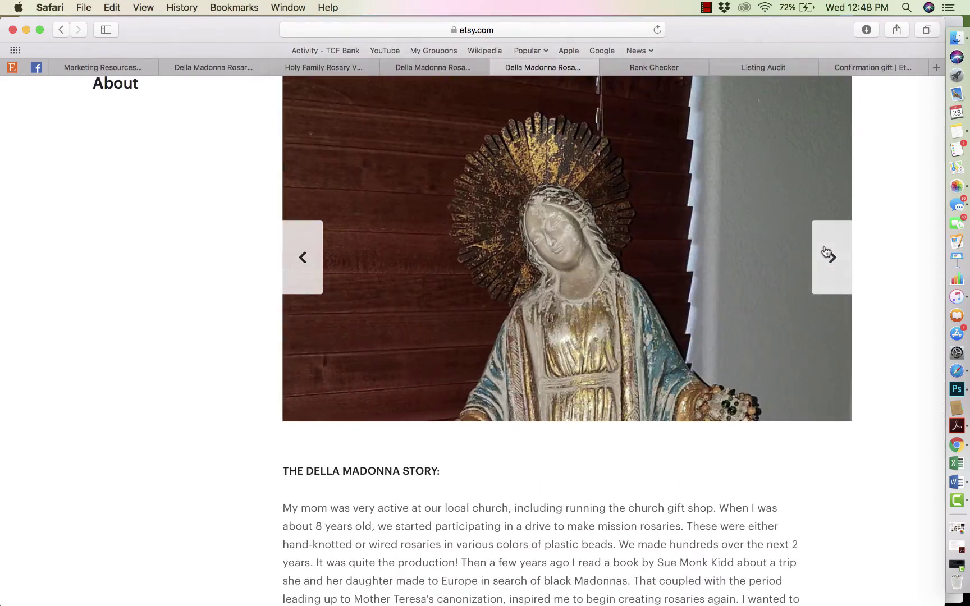
{"action": "left_click", "coordinate": [825, 251]}
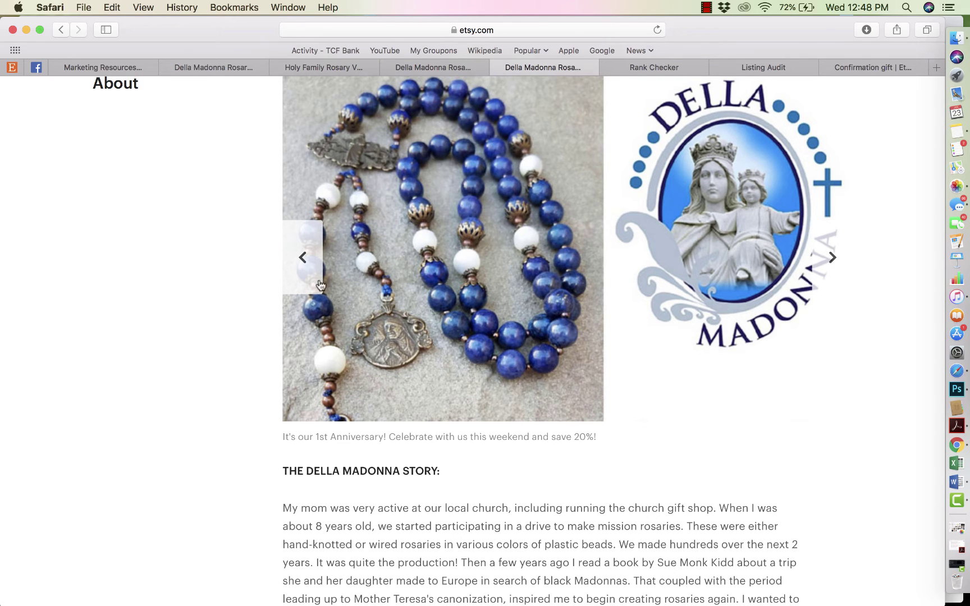
{"action": "left_click", "coordinate": [316, 248]}
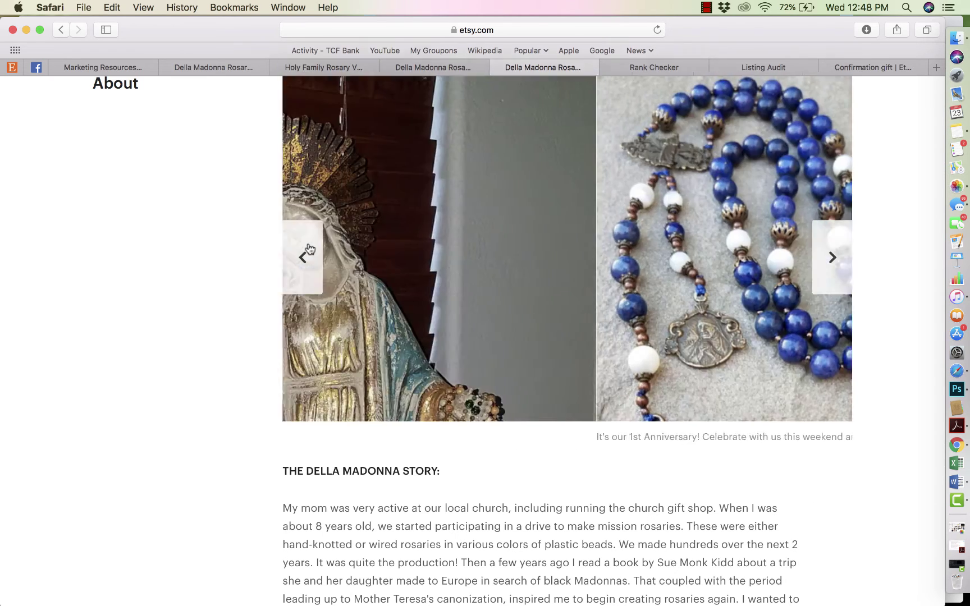
{"action": "scroll", "coordinate": [412, 273], "scroll_direction": "up", "scroll_amount": 2}
{"action": "scroll", "coordinate": [412, 273], "scroll_direction": "up", "scroll_amount": 1}
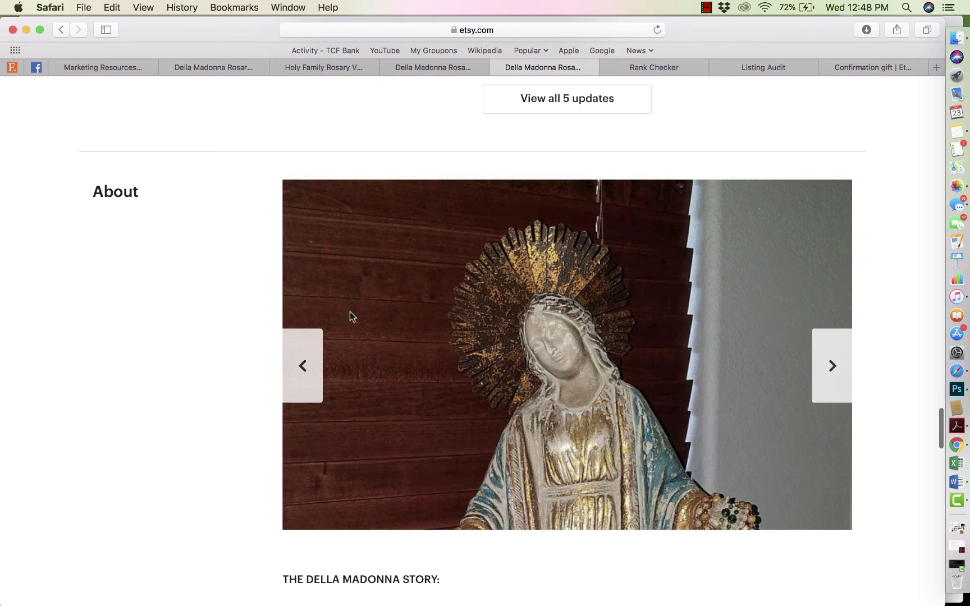
{"action": "left_click", "coordinate": [304, 365]}
Step: Expand the full Della Madonna Story and read through the store policies and the feedback and social links
{"action": "scroll", "coordinate": [433, 416], "scroll_direction": "down", "scroll_amount": 8}
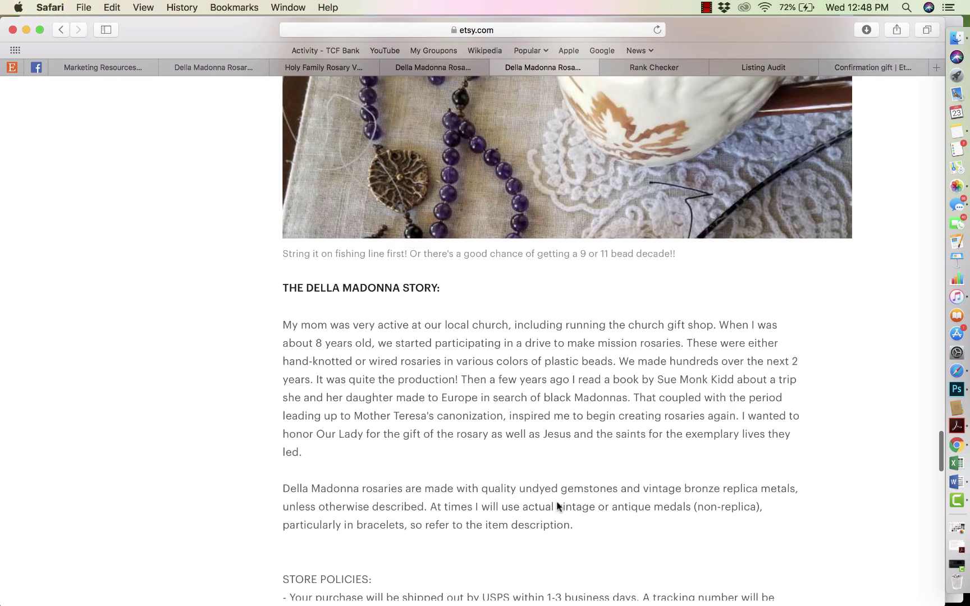
{"action": "scroll", "coordinate": [510, 443], "scroll_direction": "down", "scroll_amount": 4}
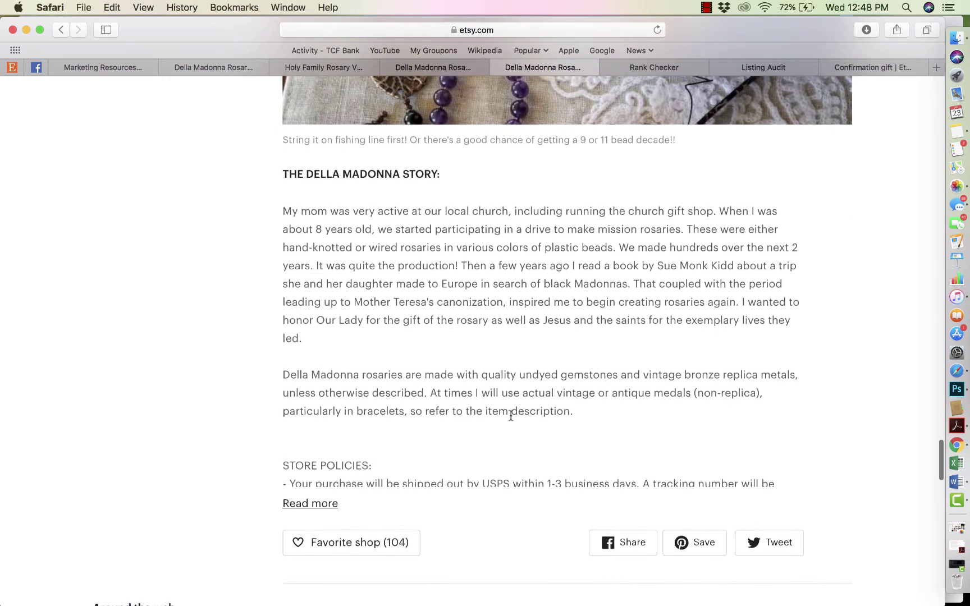
{"action": "scroll", "coordinate": [370, 523], "scroll_direction": "down", "scroll_amount": 10}
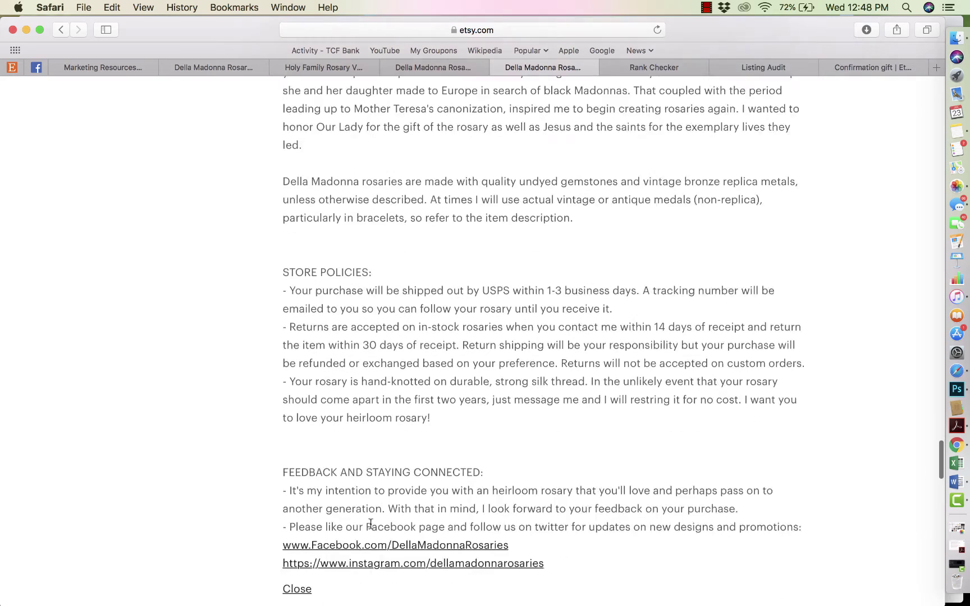
{"action": "scroll", "coordinate": [371, 477], "scroll_direction": "down", "scroll_amount": 5}
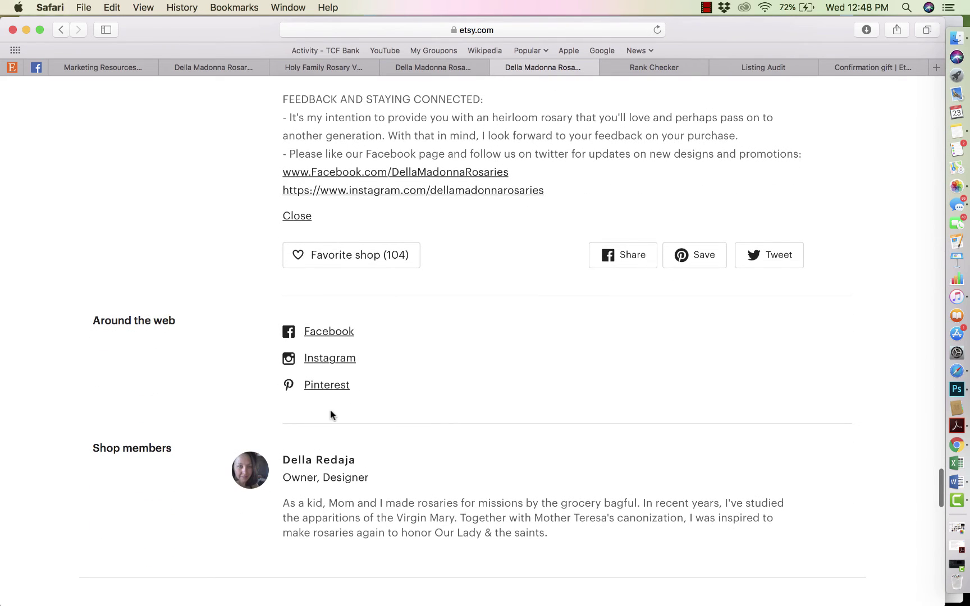
Step: Highlight the owner's bio under Shop members and look over the shipping, payment and returns policies
{"action": "scroll", "coordinate": [331, 414], "scroll_direction": "down", "scroll_amount": 3}
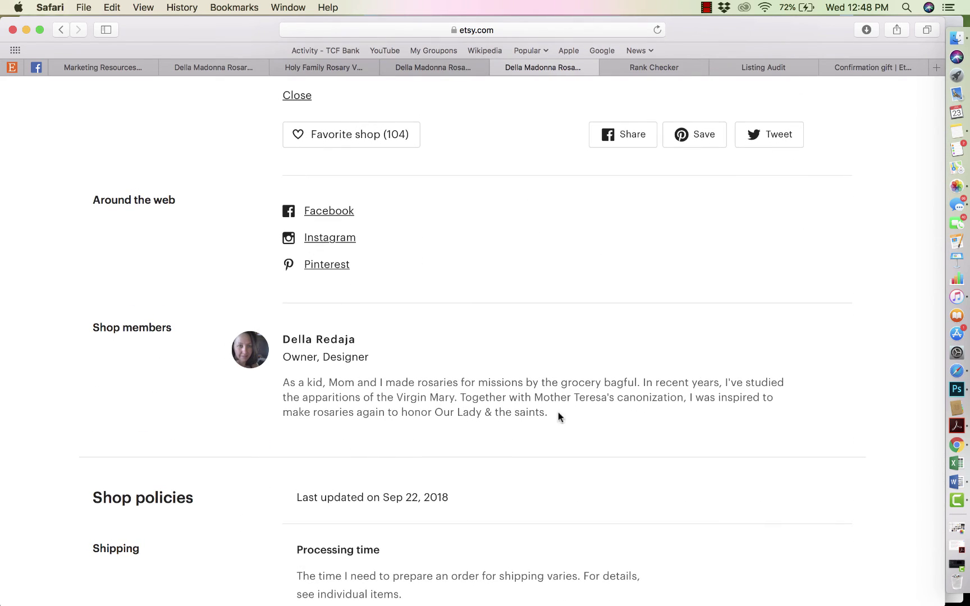
{"action": "left_click_drag", "start_coordinate": [558, 411], "coordinate": [560, 359]}
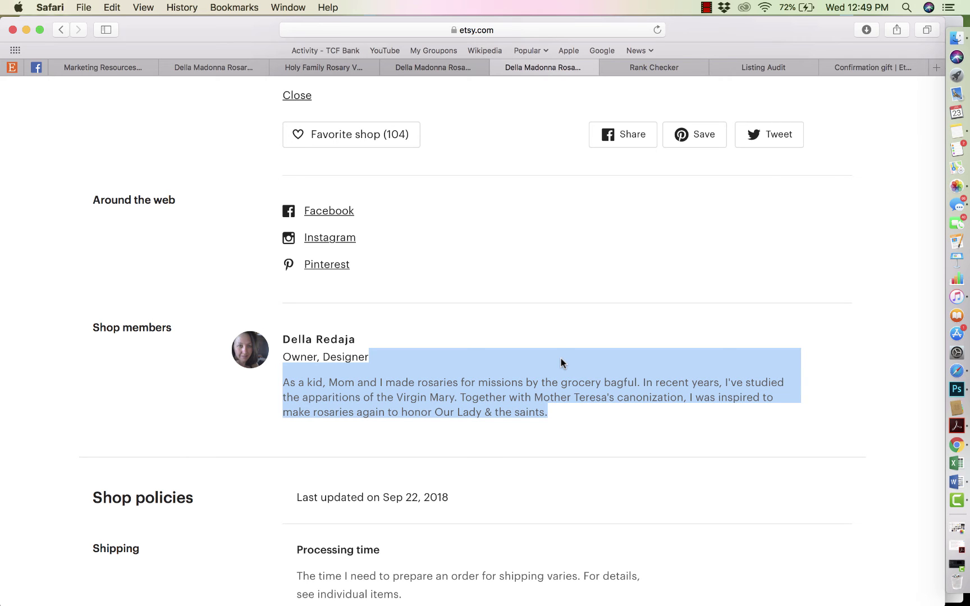
{"action": "scroll", "coordinate": [560, 360], "scroll_direction": "down", "scroll_amount": 6}
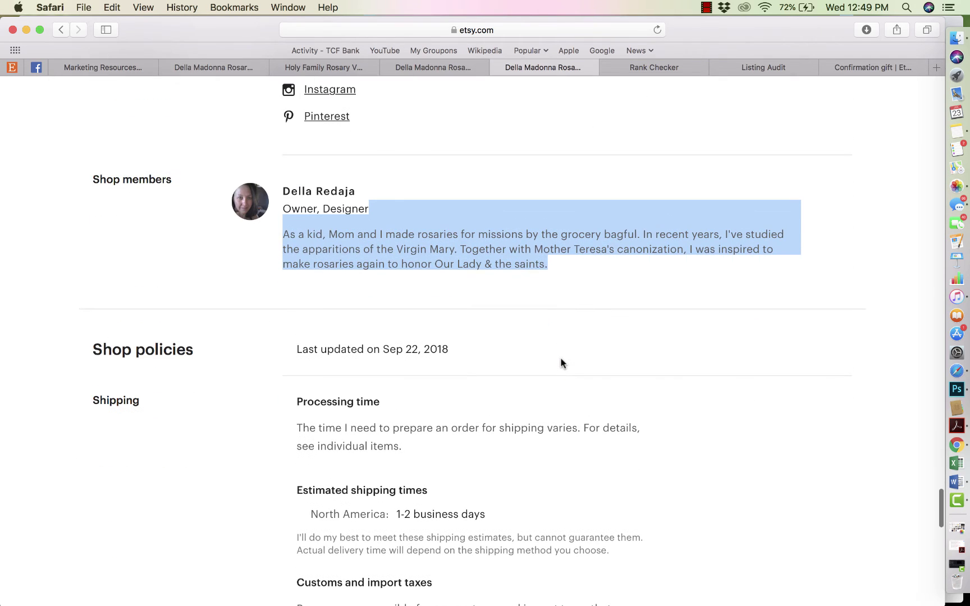
{"action": "scroll", "coordinate": [560, 362], "scroll_direction": "down", "scroll_amount": 15}
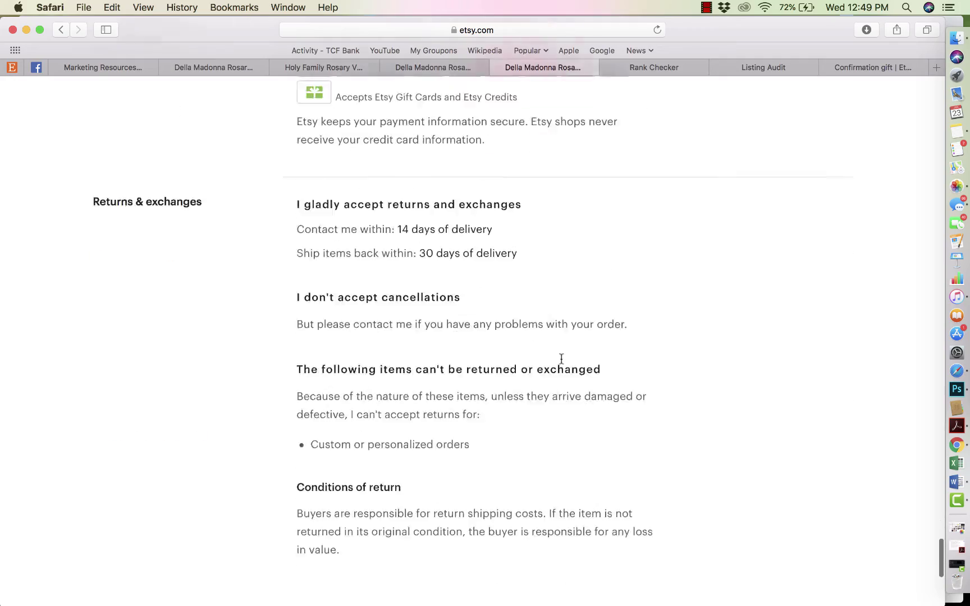
Step: Return to the shop's Updates section and examine the Labor Day sale and custom order posts
{"action": "scroll", "coordinate": [561, 359], "scroll_direction": "up", "scroll_amount": 20}
{"action": "scroll", "coordinate": [561, 358], "scroll_direction": "up", "scroll_amount": 20}
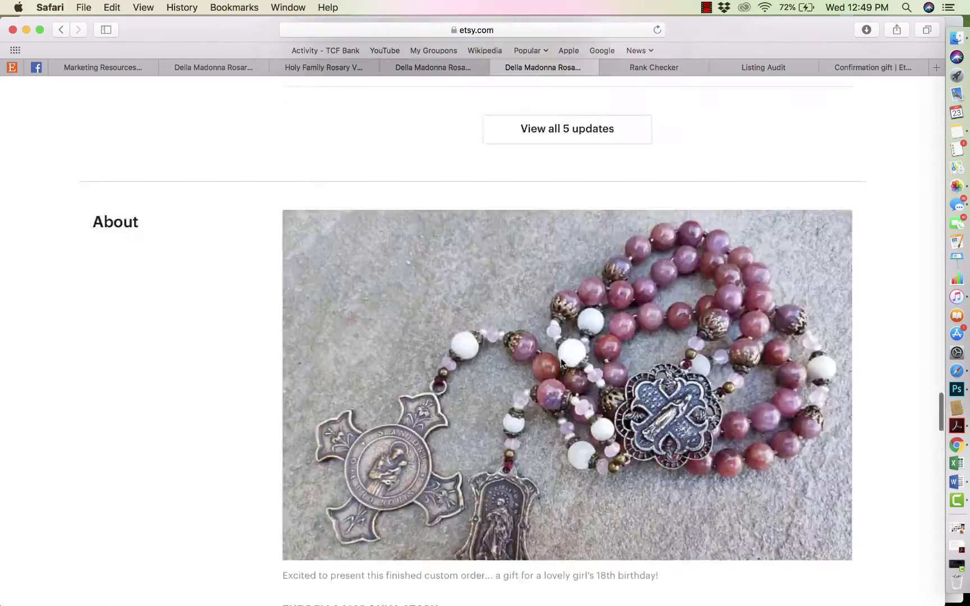
{"action": "scroll", "coordinate": [583, 423], "scroll_direction": "up", "scroll_amount": 5}
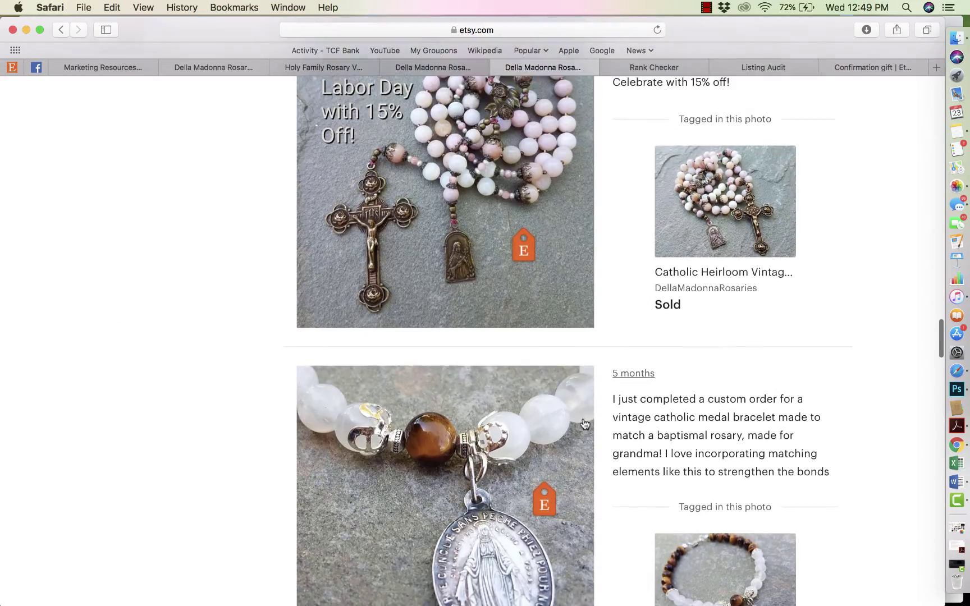
{"action": "scroll", "coordinate": [584, 423], "scroll_direction": "down", "scroll_amount": 5}
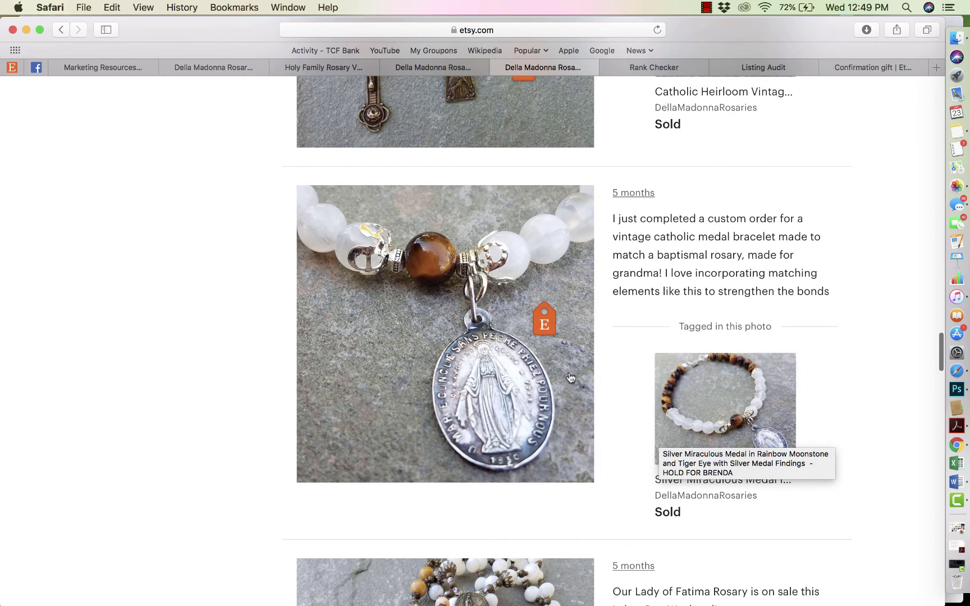
{"action": "scroll", "coordinate": [659, 439], "scroll_direction": "down", "scroll_amount": 10}
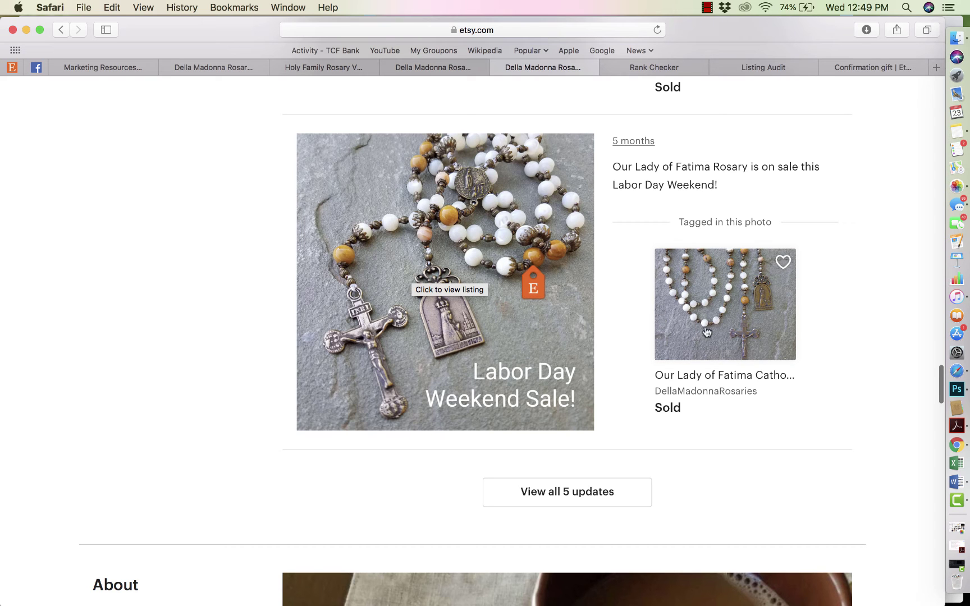
{"action": "scroll", "coordinate": [718, 326], "scroll_direction": "up", "scroll_amount": 15}
{"action": "scroll", "coordinate": [717, 326], "scroll_direction": "up", "scroll_amount": 3}
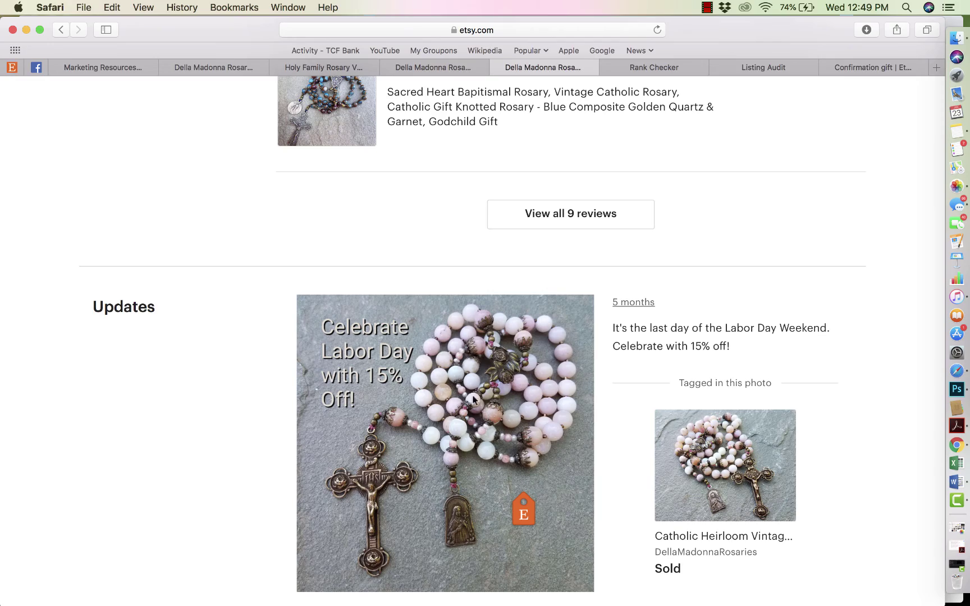
Step: Look back over the shop's customer reviews and return to its item listings
{"action": "scroll", "coordinate": [595, 337], "scroll_direction": "up", "scroll_amount": 10}
{"action": "scroll", "coordinate": [602, 587], "scroll_direction": "up", "scroll_amount": 1}
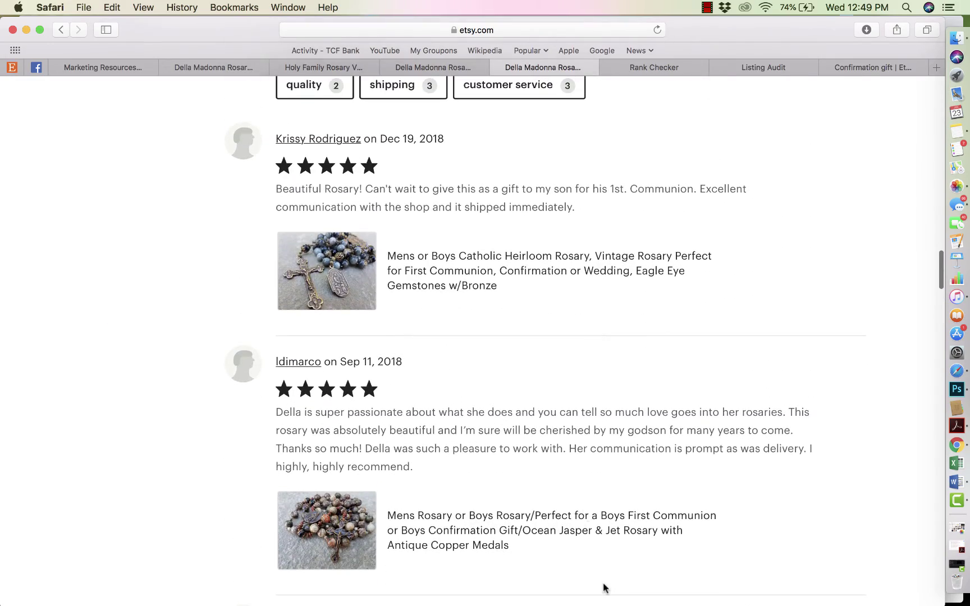
{"action": "scroll", "coordinate": [601, 586], "scroll_direction": "up", "scroll_amount": 15}
{"action": "scroll", "coordinate": [603, 586], "scroll_direction": "down", "scroll_amount": 10}
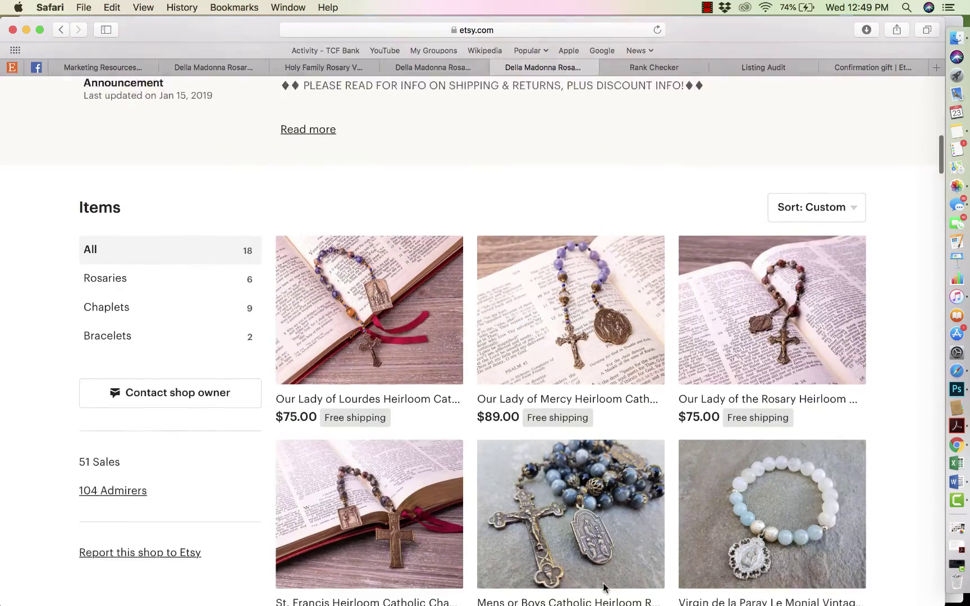
Step: Look through all the shop's item listings, comparing the photo backgrounds of the rosaries, chaplets and bracelets
{"action": "scroll", "coordinate": [604, 586], "scroll_direction": "down", "scroll_amount": 3}
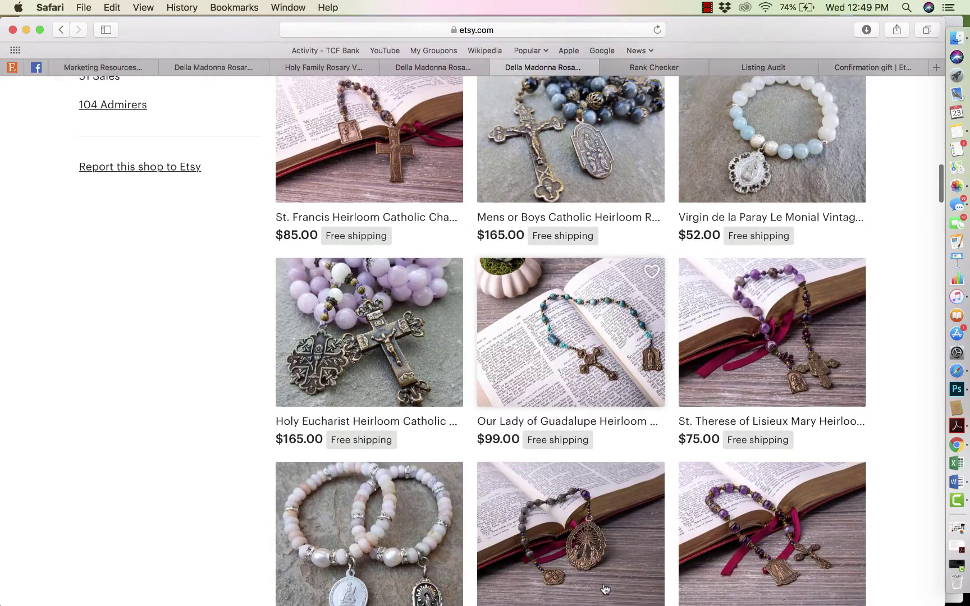
{"action": "scroll", "coordinate": [513, 362], "scroll_direction": "up", "scroll_amount": 10}
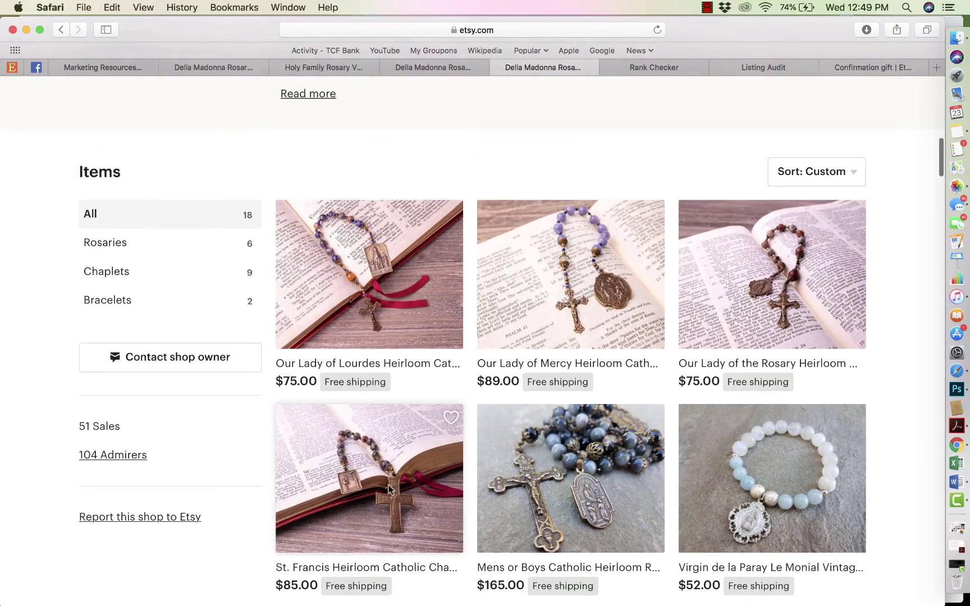
{"action": "scroll", "coordinate": [430, 513], "scroll_direction": "down", "scroll_amount": 6}
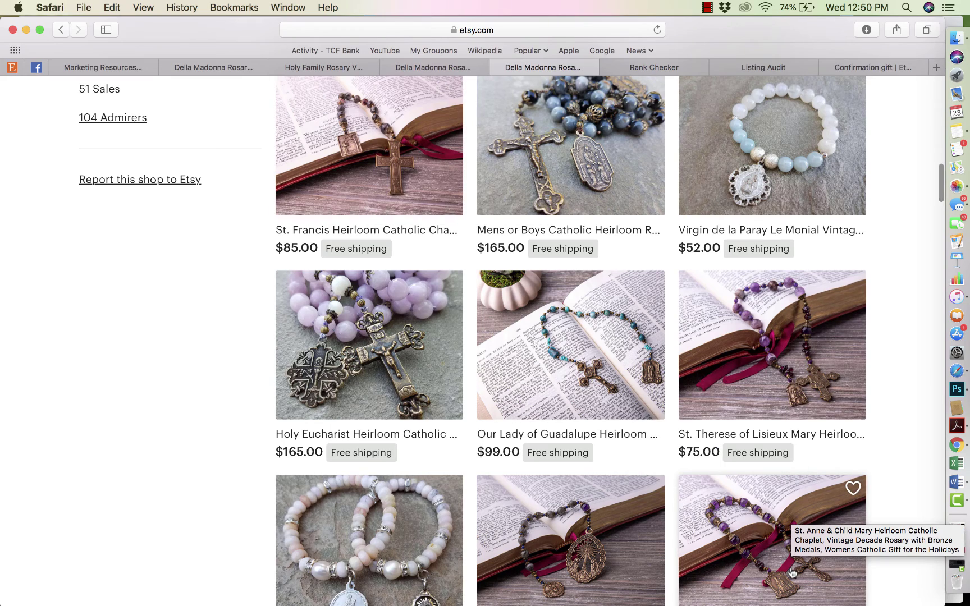
{"action": "scroll", "coordinate": [792, 572], "scroll_direction": "down", "scroll_amount": 10}
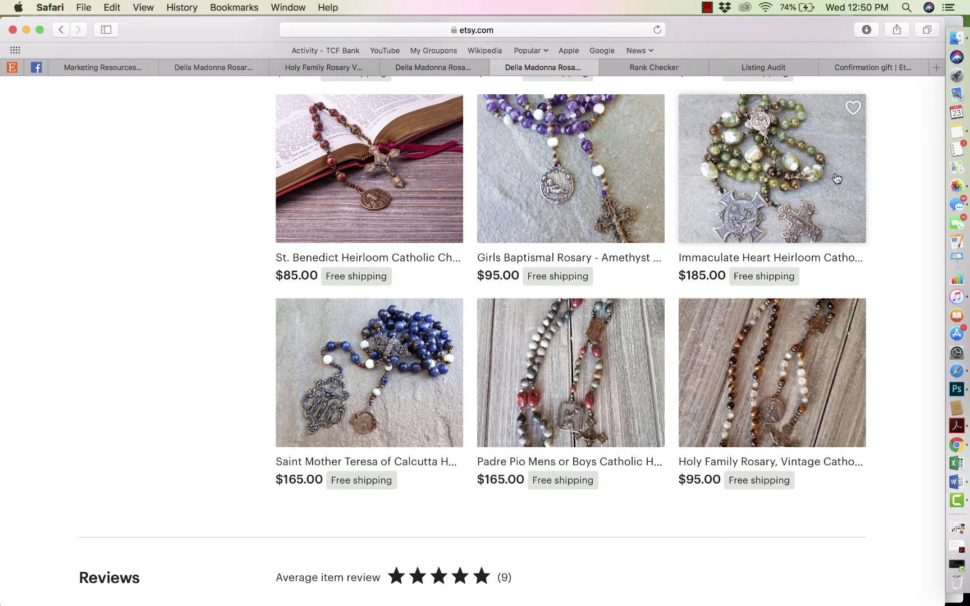
{"action": "scroll", "coordinate": [758, 208], "scroll_direction": "up", "scroll_amount": 20}
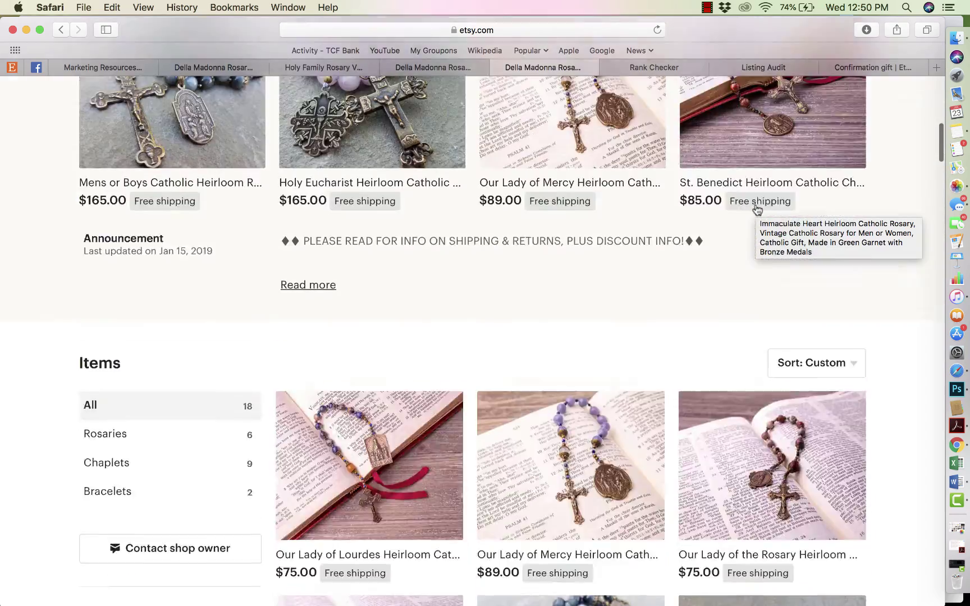
Step: Examine the shop's banner, logo and title together with its featured items and announcement
{"action": "scroll", "coordinate": [758, 209], "scroll_direction": "up", "scroll_amount": 4}
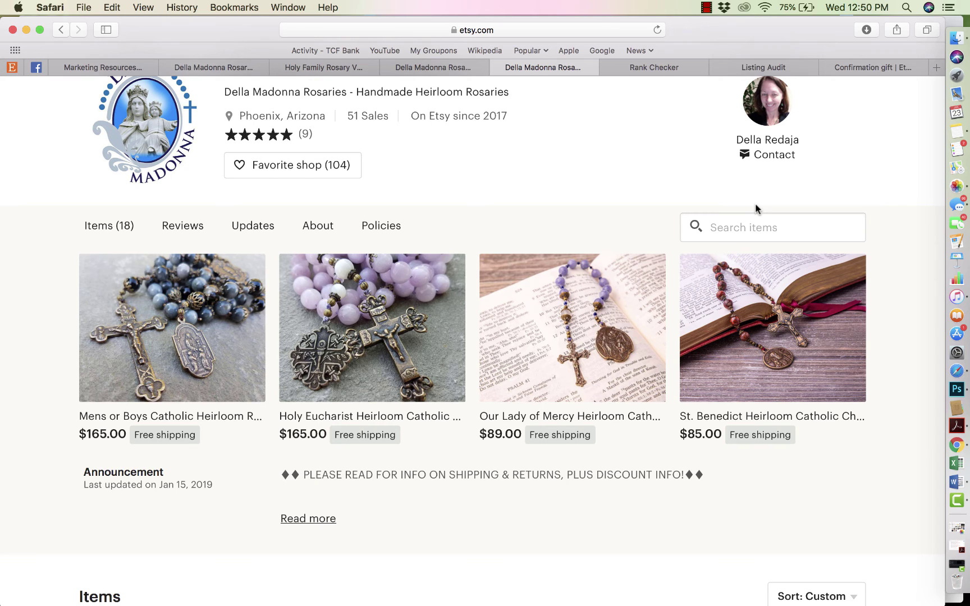
{"action": "scroll", "coordinate": [798, 255], "scroll_direction": "up", "scroll_amount": 10}
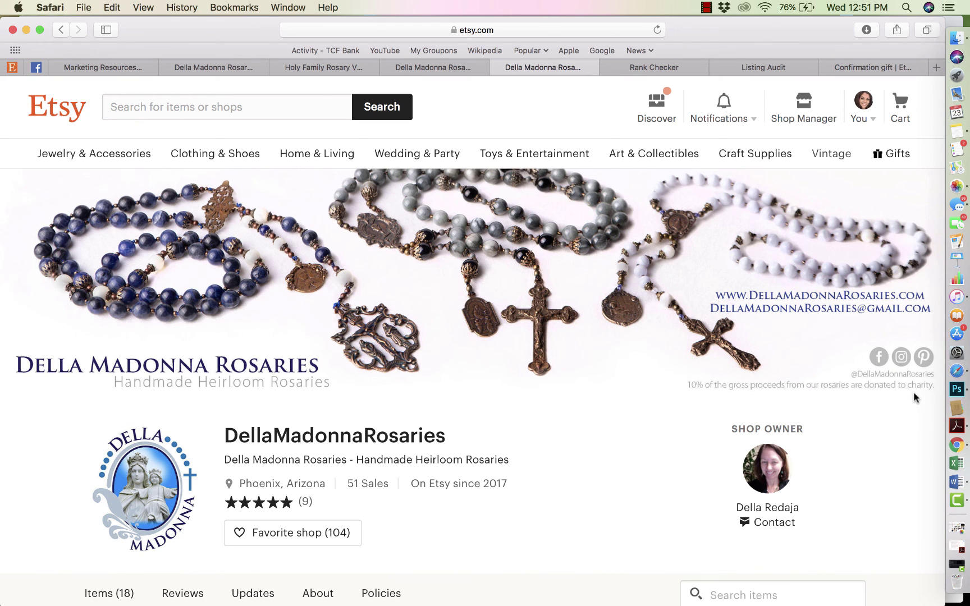
{"action": "scroll", "coordinate": [789, 395], "scroll_direction": "down", "scroll_amount": 3}
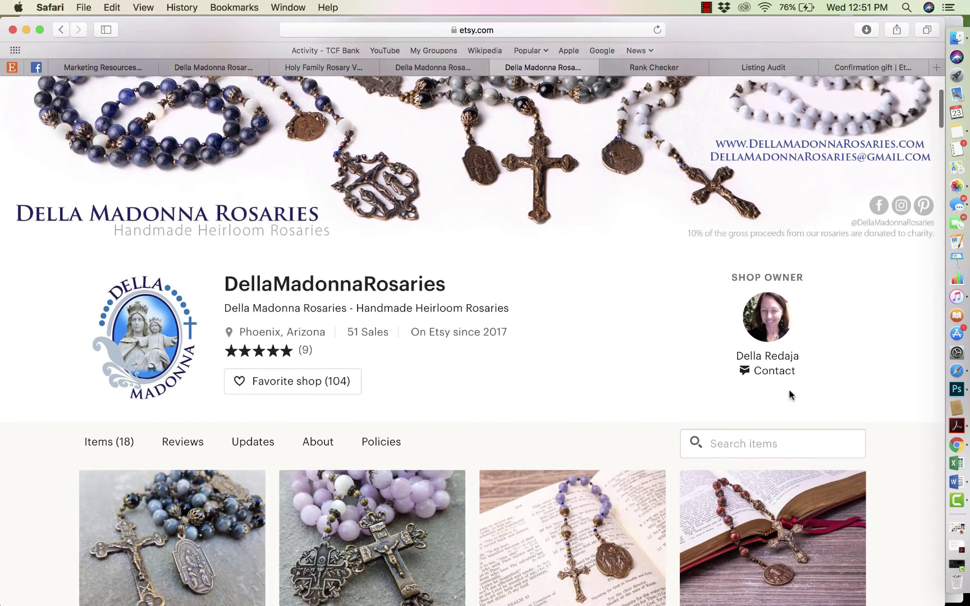
{"action": "scroll", "coordinate": [789, 395], "scroll_direction": "down", "scroll_amount": 3}
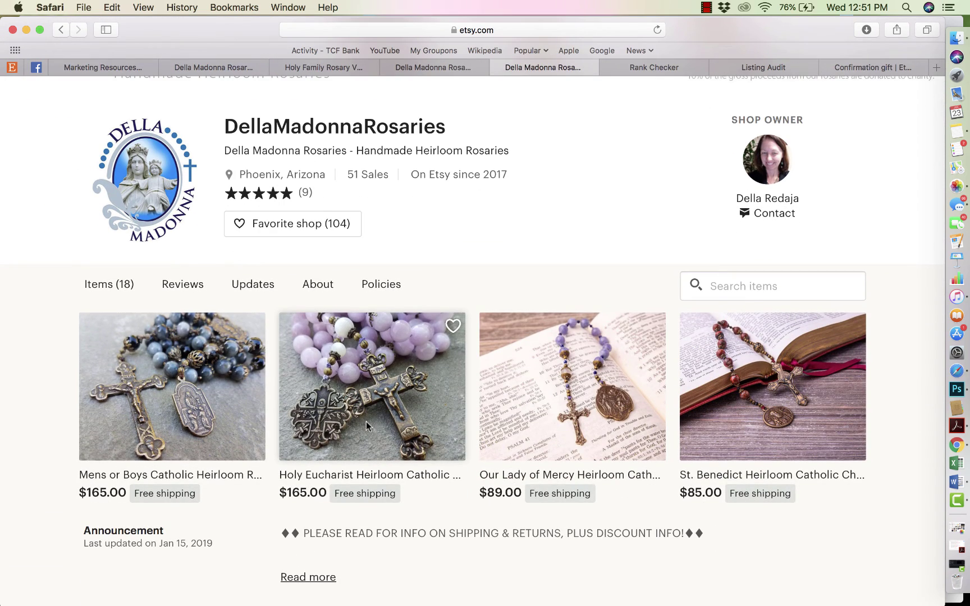
{"action": "scroll", "coordinate": [366, 421], "scroll_direction": "up", "scroll_amount": 4}
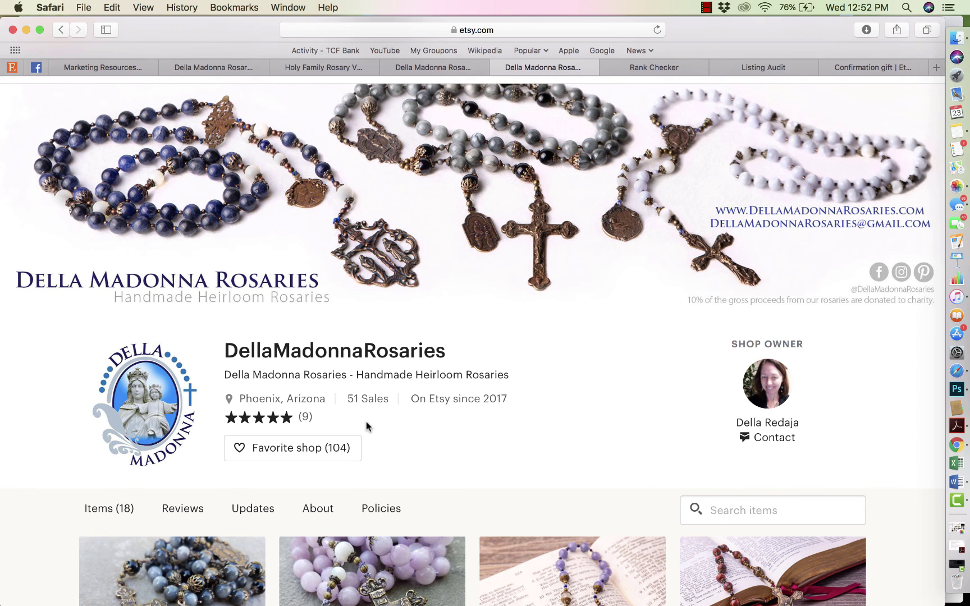
{"action": "scroll", "coordinate": [365, 421], "scroll_direction": "down", "scroll_amount": 8}
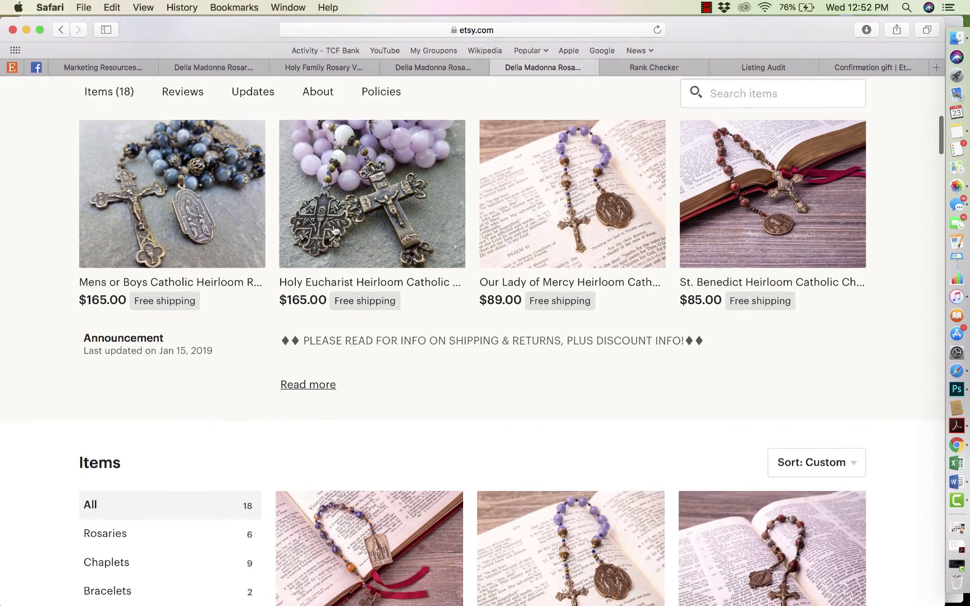
Step: Page through the photos of the Our Lady of Lourdes Heirloom Catholic Chaplet listing and return to the shop's home page
{"action": "scroll", "coordinate": [335, 230], "scroll_direction": "down", "scroll_amount": 4}
{"action": "left_click", "coordinate": [385, 384]}
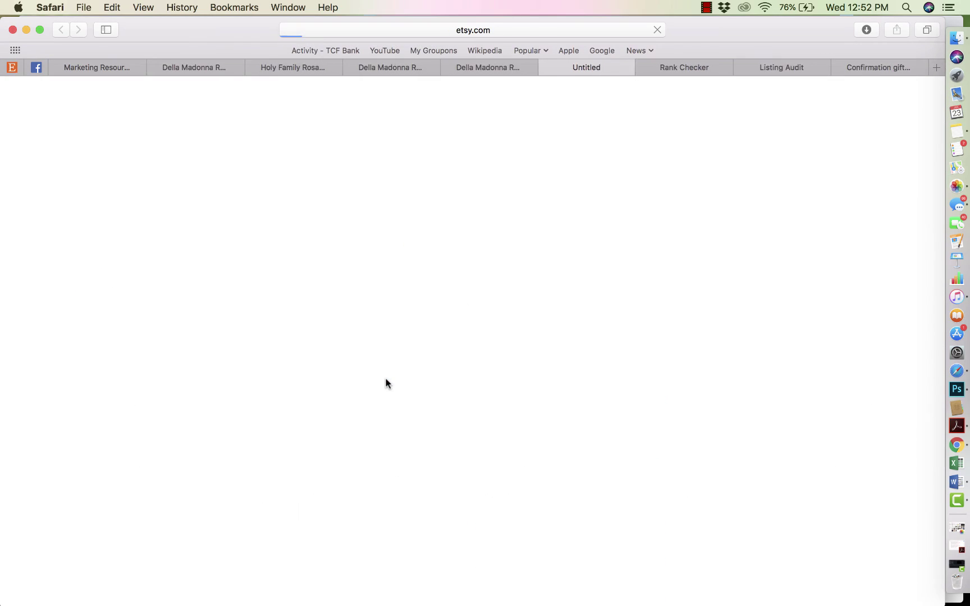
{"action": "scroll", "coordinate": [508, 331], "scroll_direction": "down", "scroll_amount": 3}
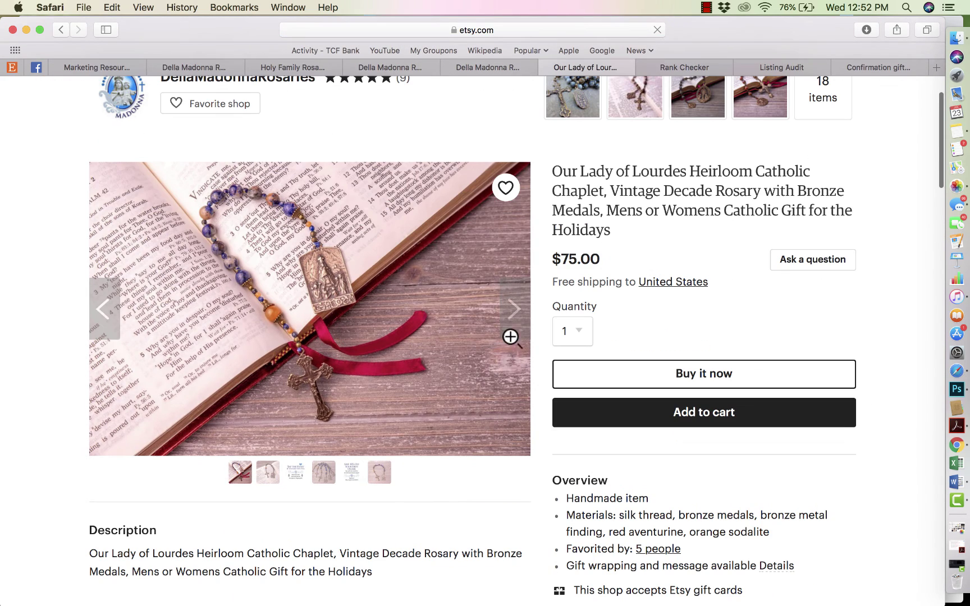
{"action": "left_click", "coordinate": [515, 318]}
{"action": "left_click", "coordinate": [514, 313]}
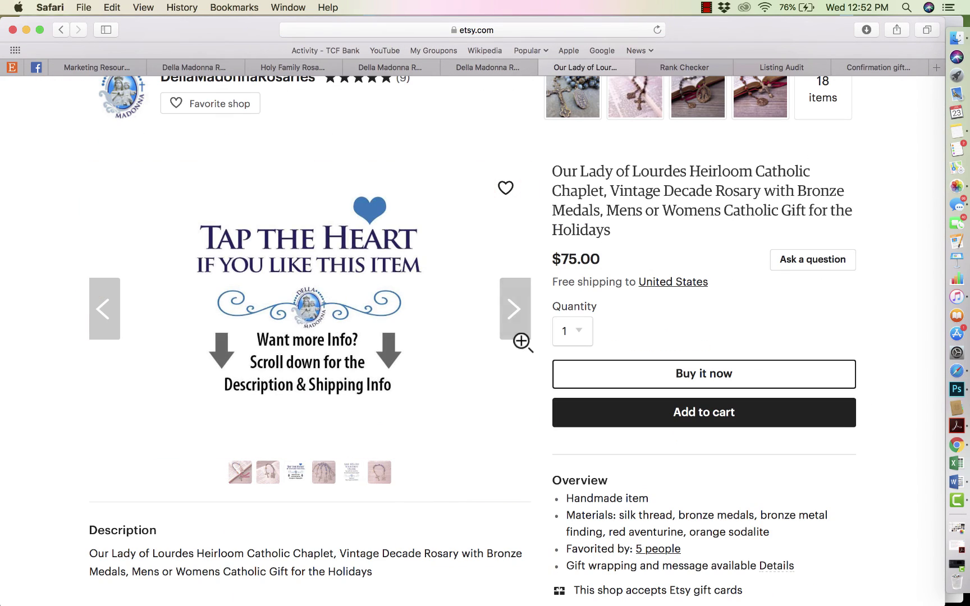
{"action": "left_click", "coordinate": [511, 327]}
{"action": "scroll", "coordinate": [277, 194], "scroll_direction": "up", "scroll_amount": 3}
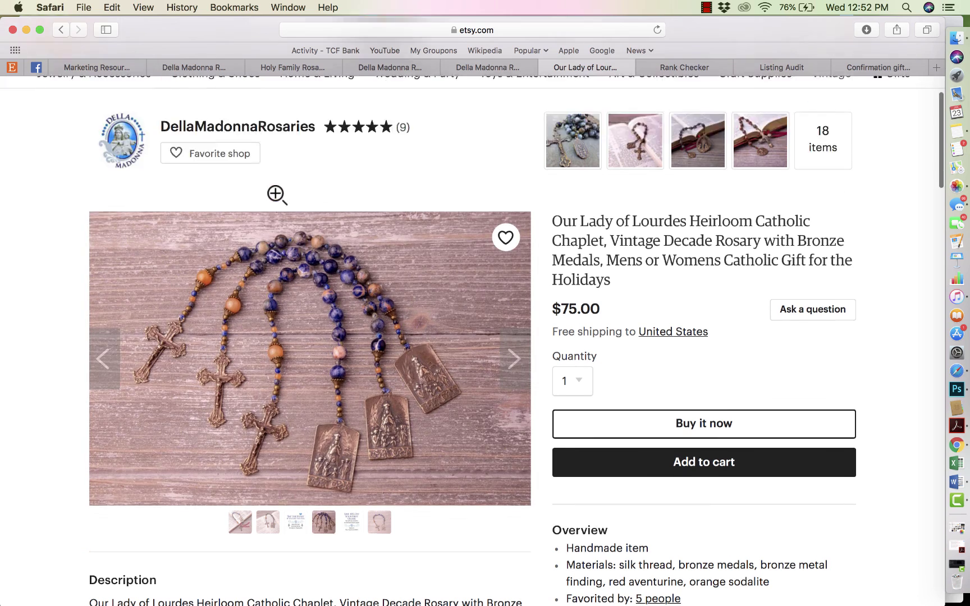
{"action": "left_click", "coordinate": [247, 210]}
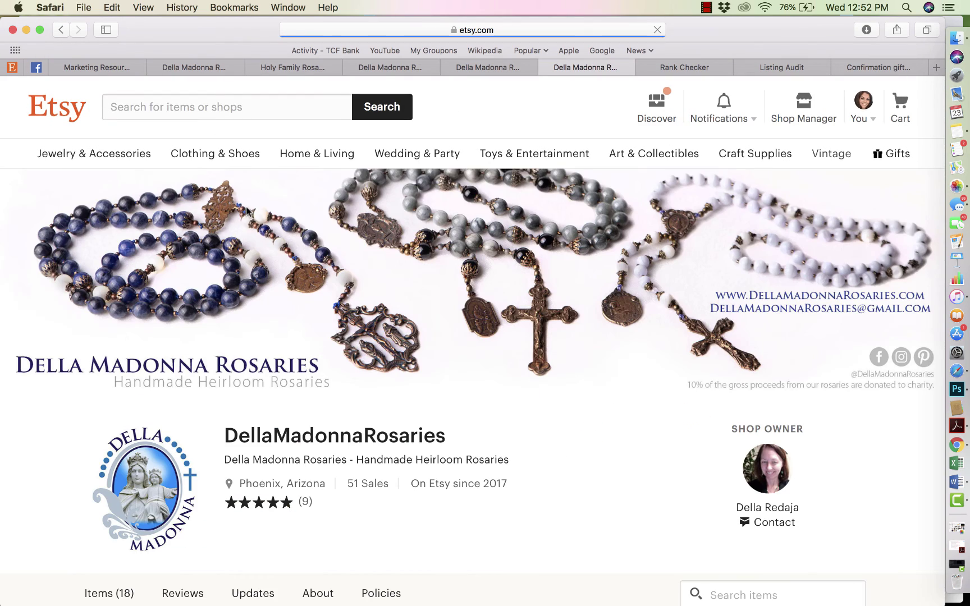